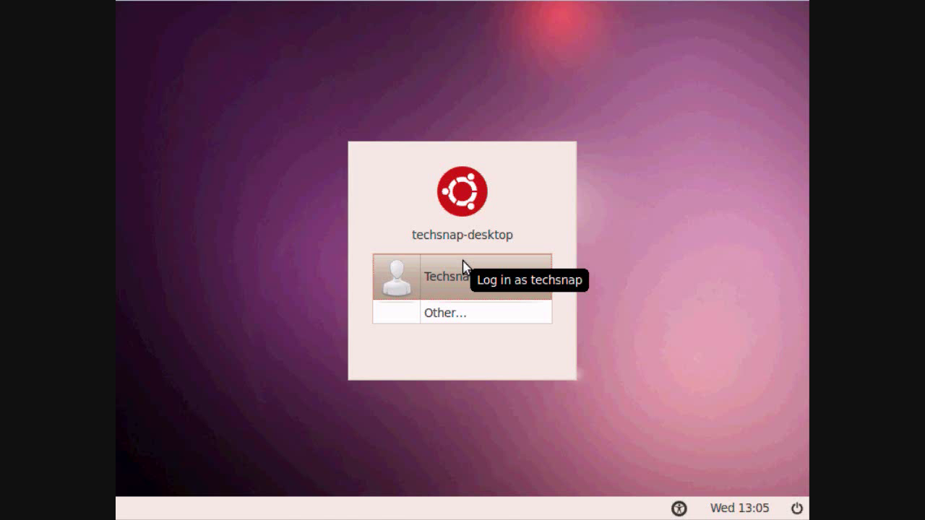
Step: Log in to the techsnap account by entering the account password
{"action": "left_click", "coordinate": [463, 266]}
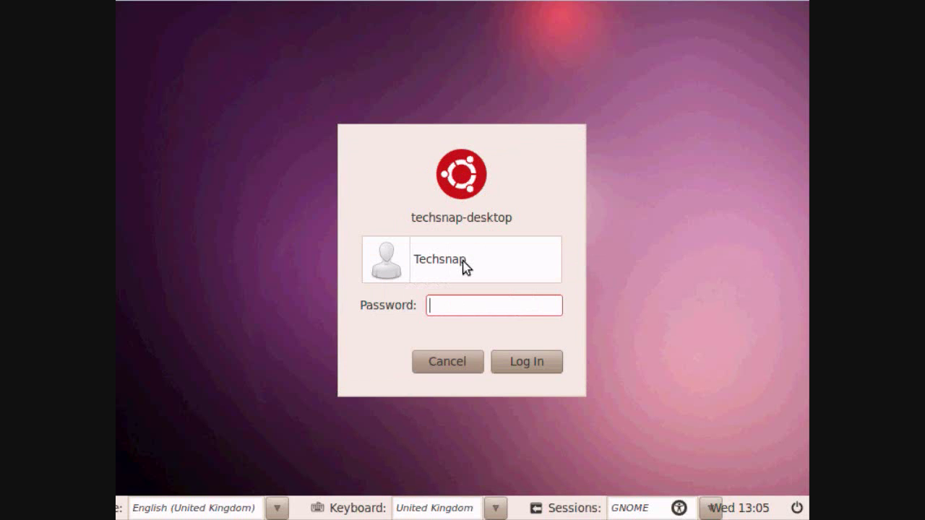
{"action": "type", "text": "*********"}
{"action": "key", "text": "Return"}
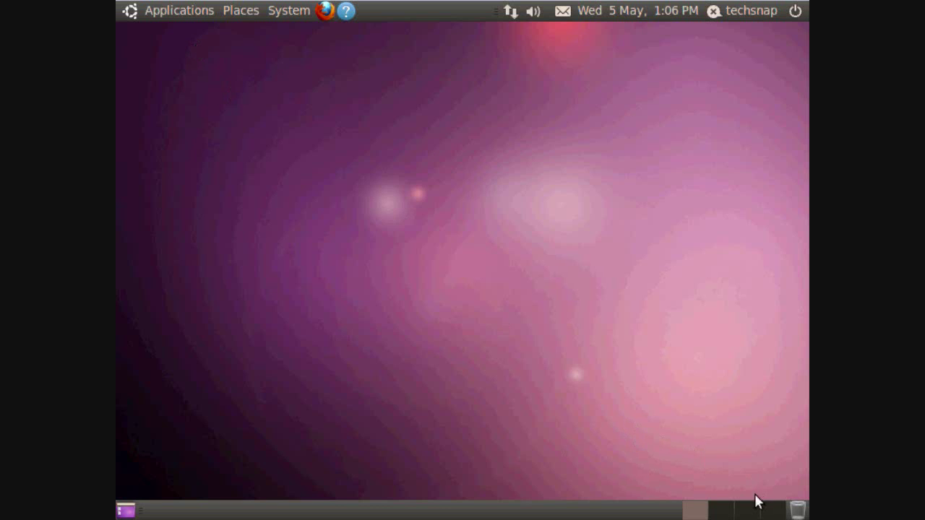
Step: Open a terminal and refresh the package lists with sudo apt-get update, authenticating with the account password
{"action": "left_click", "coordinate": [194, 12]}
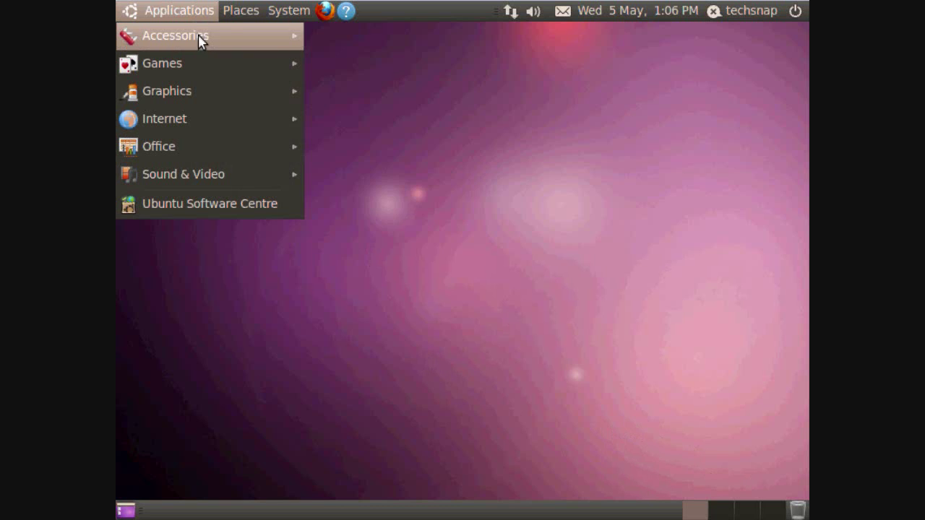
{"action": "mouse_move", "coordinate": [201, 37]}
{"action": "left_click", "coordinate": [411, 152]}
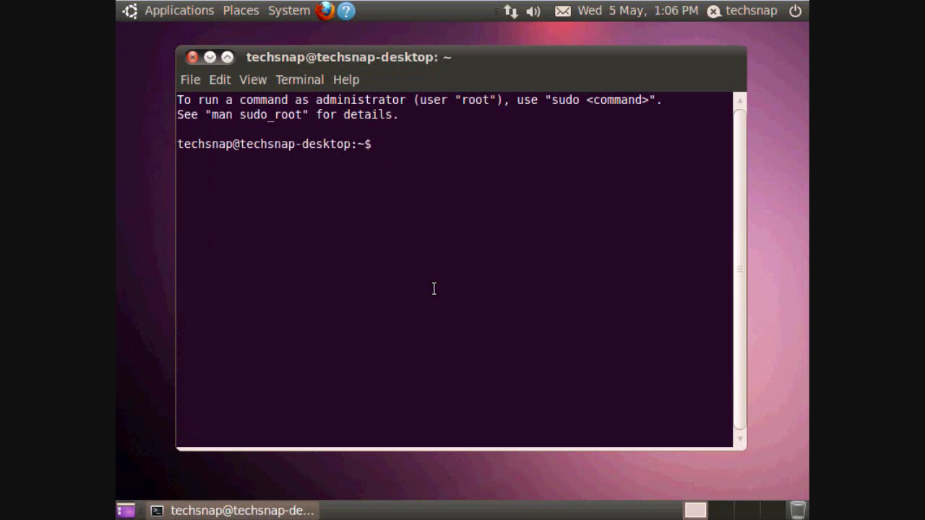
{"action": "type", "text": "sudo apt-"}
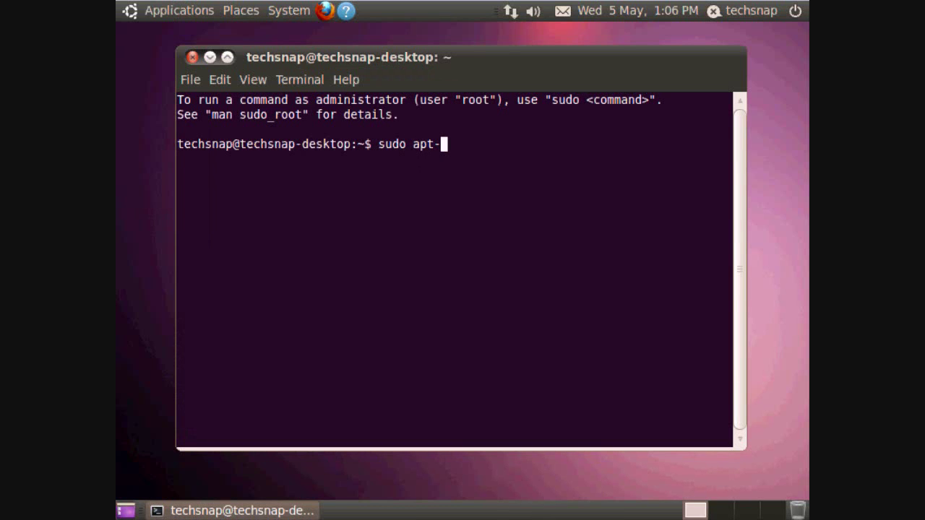
{"action": "type", "text": "get update"}
{"action": "key", "text": "Return"}
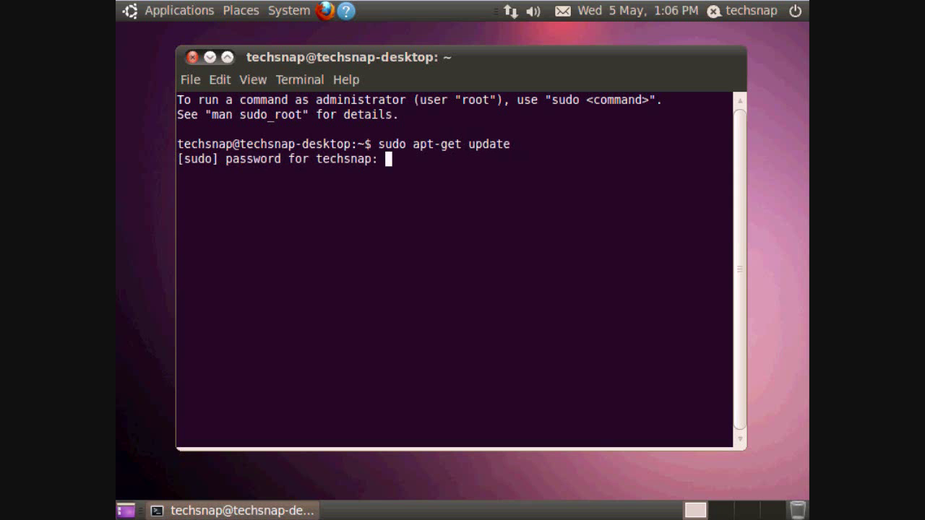
{"action": "key", "text": "Return"}
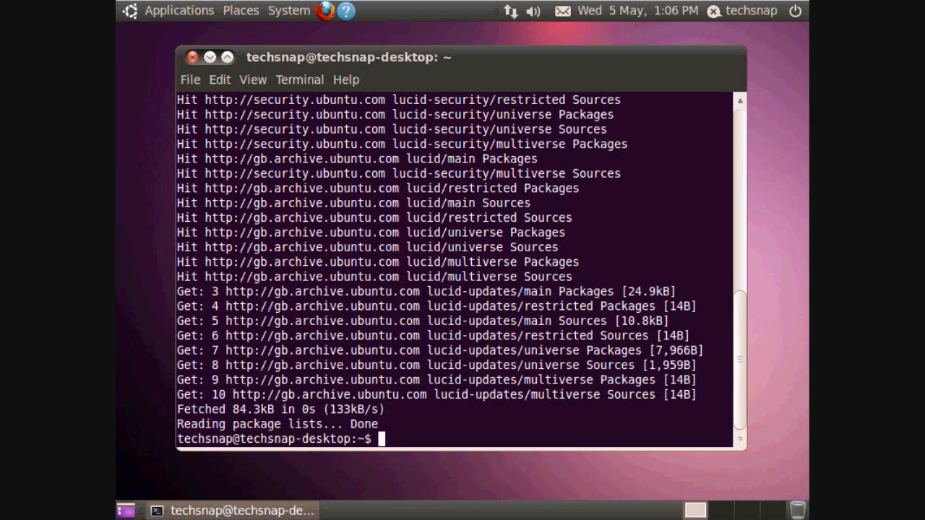
Step: Upgrade the system with sudo apt-get dist-upgrade, accept the package changes, and restart the computer
{"action": "key", "text": "Up"}
{"action": "key", "text": "BackSpace"}
{"action": "key", "text": "BackSpace"}
{"action": "key", "text": "BackSpace"}
{"action": "key", "text": "BackSpace"}
{"action": "key", "text": "BackSpace"}
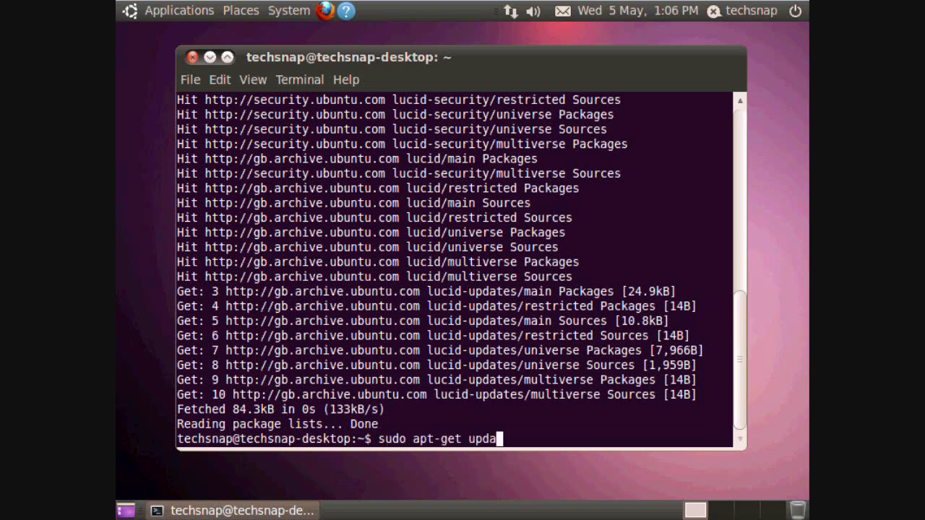
{"action": "key", "text": "BackSpace"}
{"action": "type", "text": "dist-upgrade"}
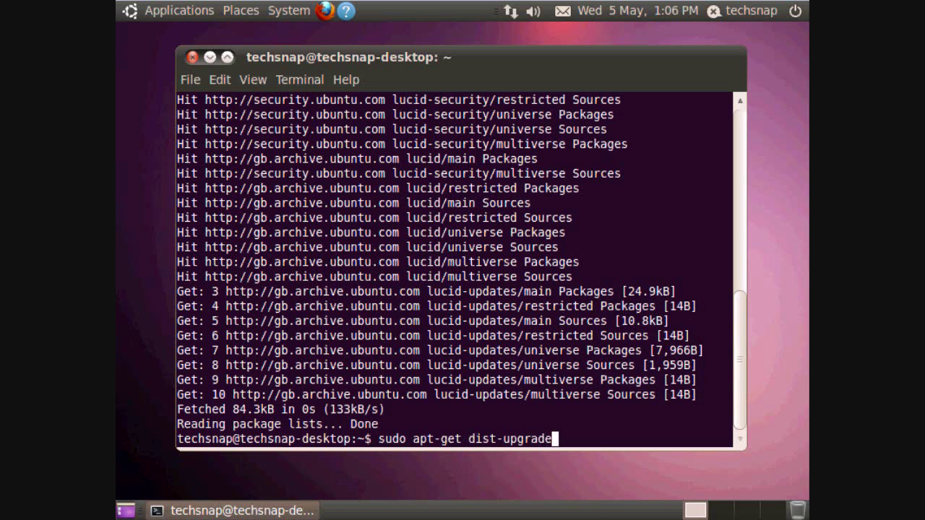
{"action": "key", "text": "Return"}
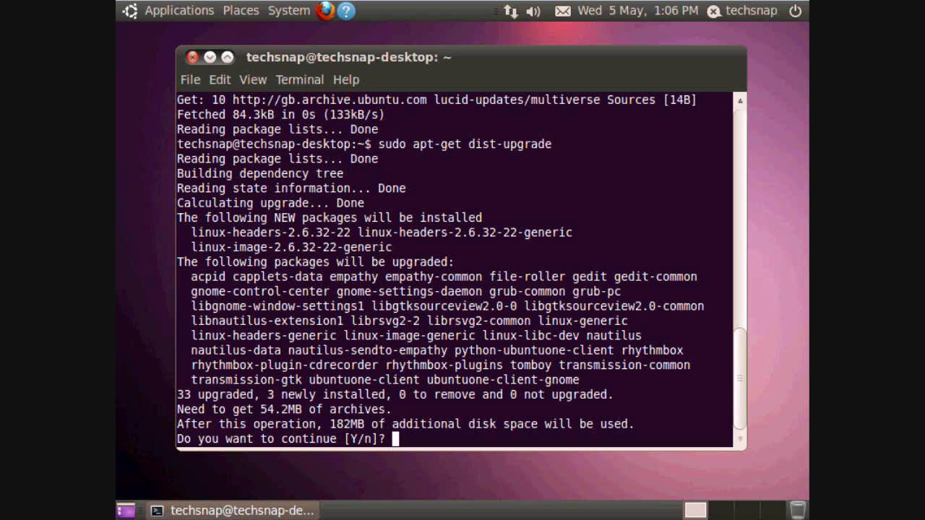
{"action": "key", "text": "Return"}
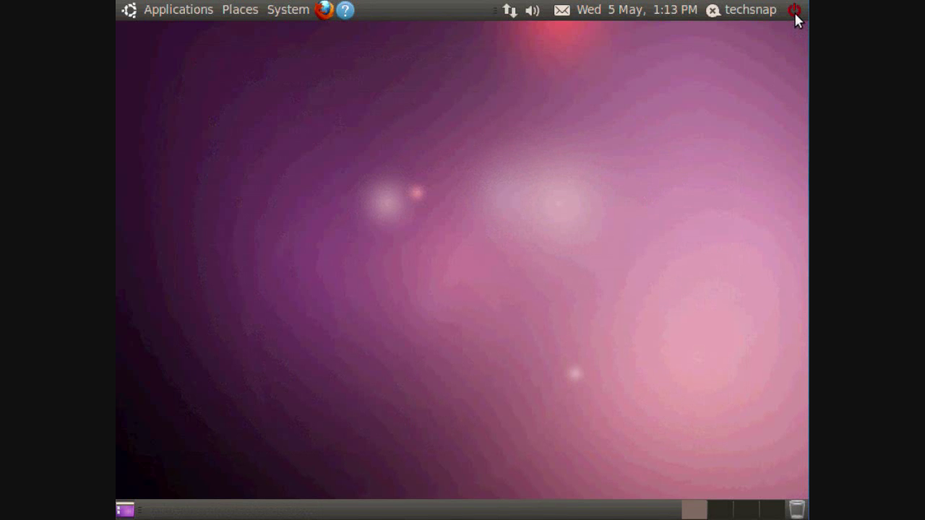
{"action": "left_click", "coordinate": [795, 12]}
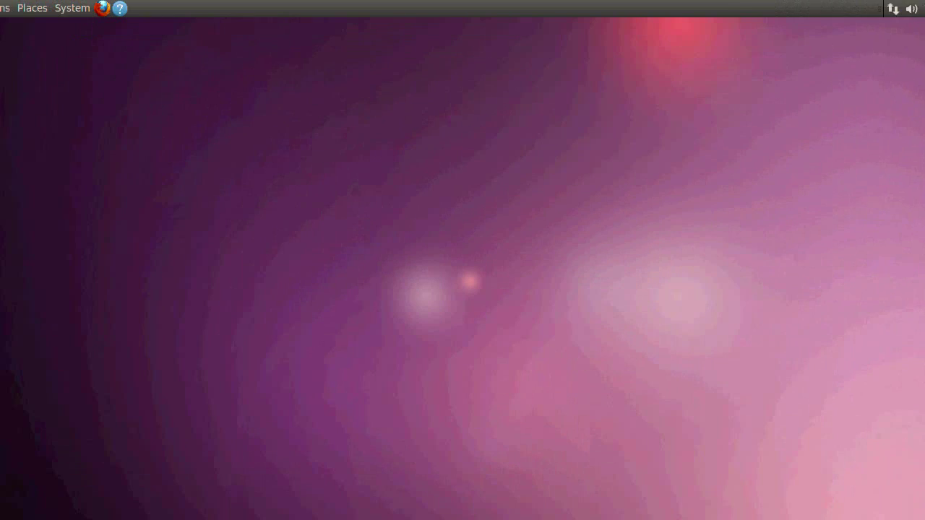
Step: Check the running kernel version in a new terminal with uname -a and exit the terminal
{"action": "key", "text": "alt+F1"}
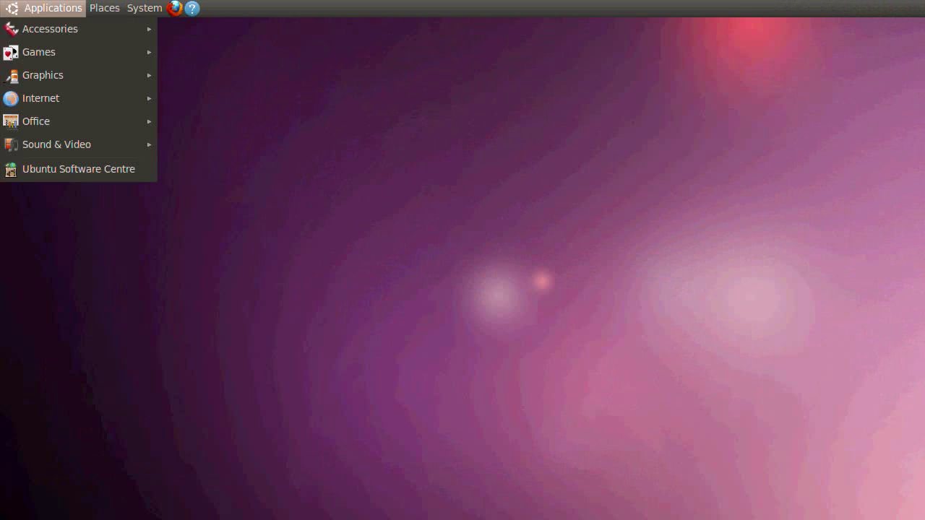
{"action": "key", "text": "Down"}
{"action": "left_click", "coordinate": [198, 237]}
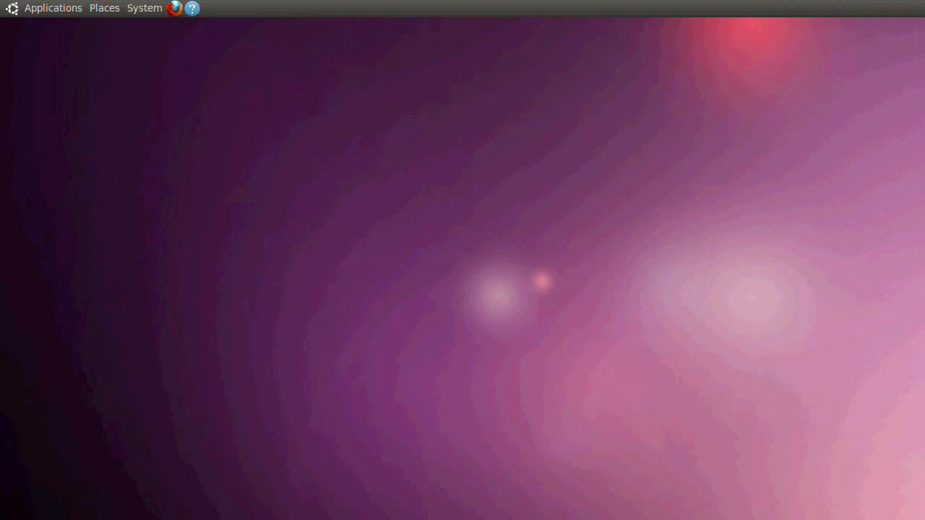
{"action": "type", "text": "uanm"}
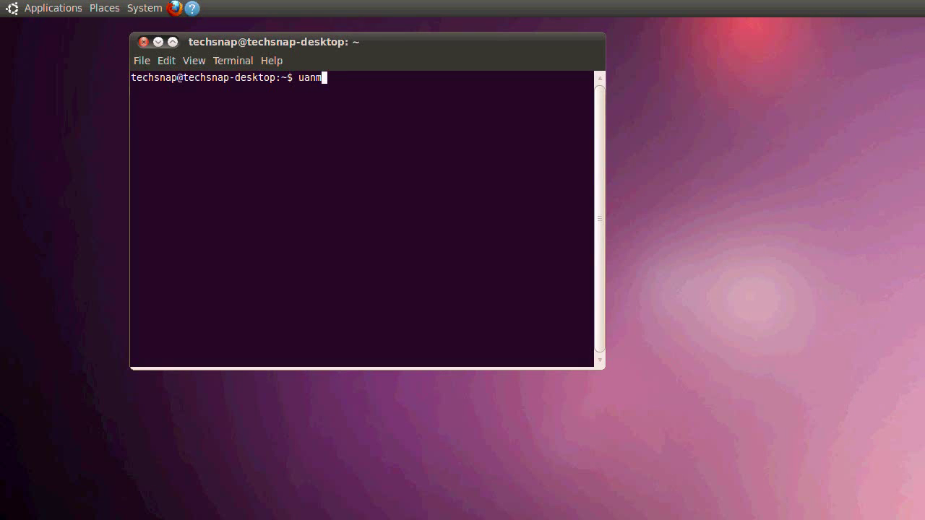
{"action": "key", "text": "BackSpace"}
{"action": "key", "text": "BackSpace"}
{"action": "key", "text": "BackSpace"}
{"action": "type", "text": "name -a"}
{"action": "key", "text": "Return"}
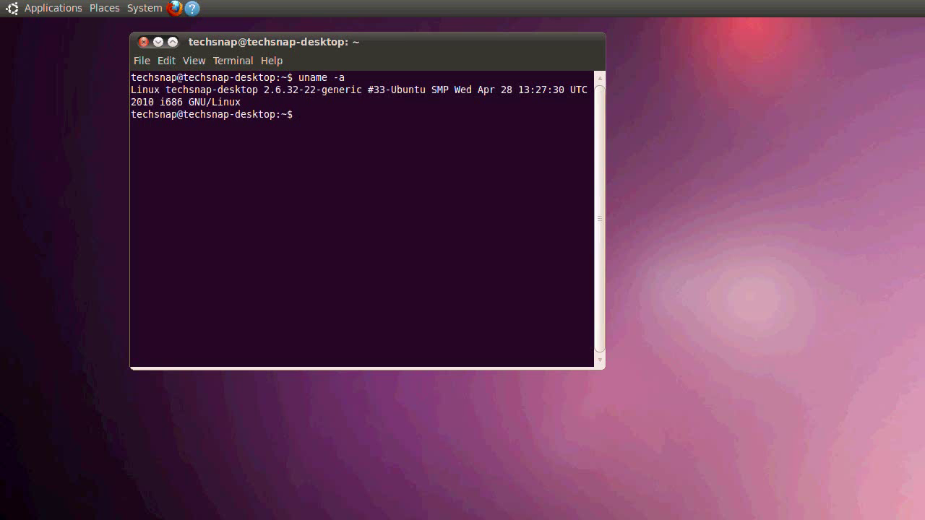
{"action": "type", "text": "exit"}
{"action": "key", "text": "Return"}
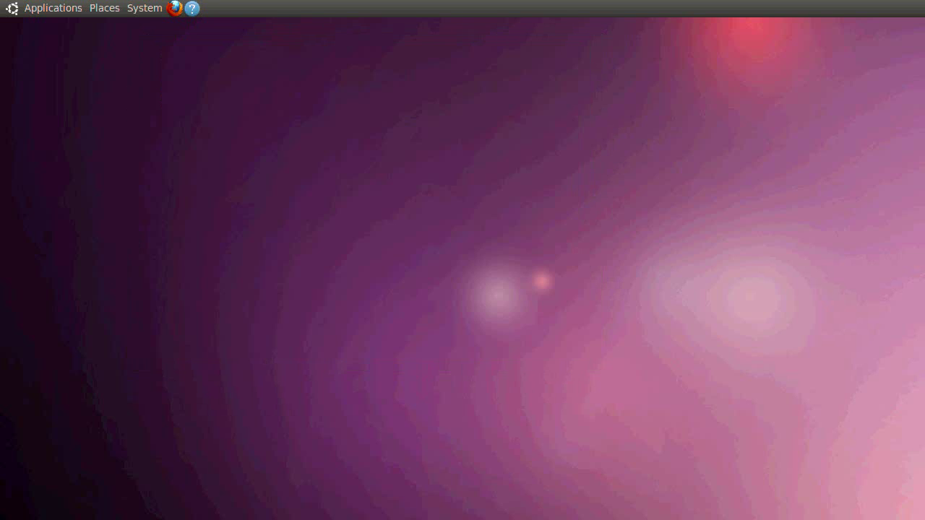
Step: Run Computer Janitor to look for packages to clean up, dismiss its notice, and close it
{"action": "left_click", "coordinate": [144, 8]}
{"action": "mouse_move", "coordinate": [184, 53]}
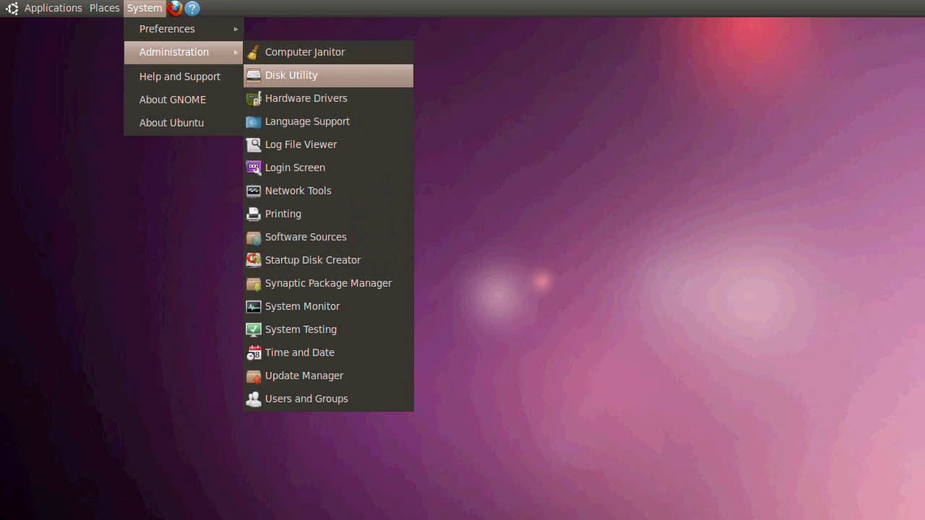
{"action": "key", "text": "Return"}
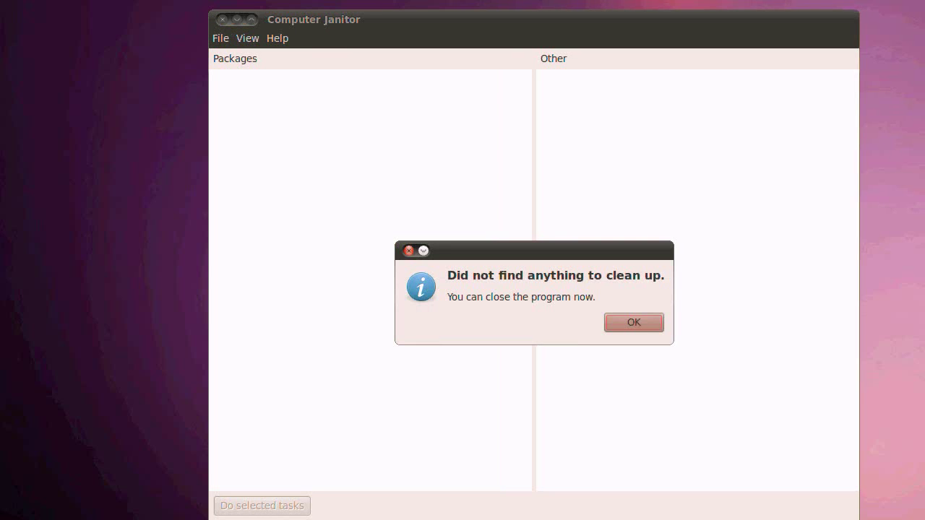
{"action": "key", "text": "Return"}
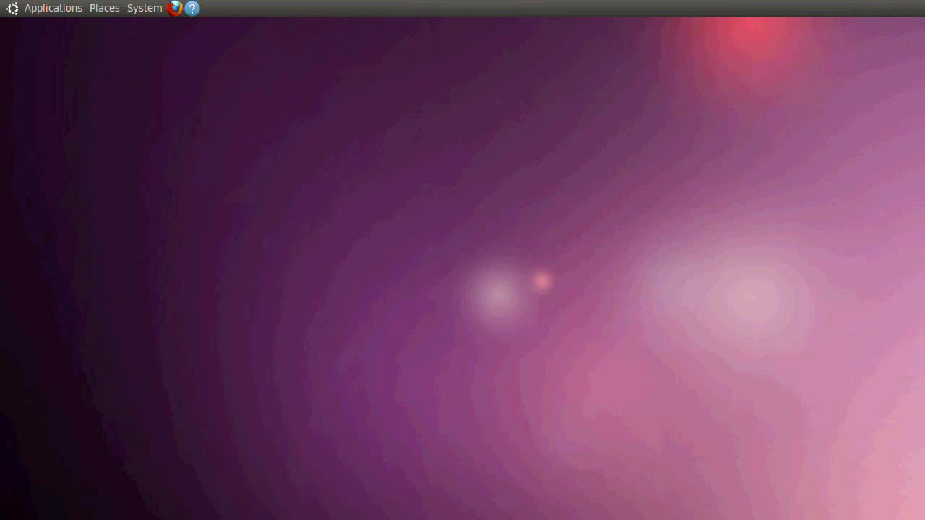
Step: Open Firefox, go to adobe.com, and open the Adobe Flash Player download page
{"action": "left_click", "coordinate": [52, 8]}
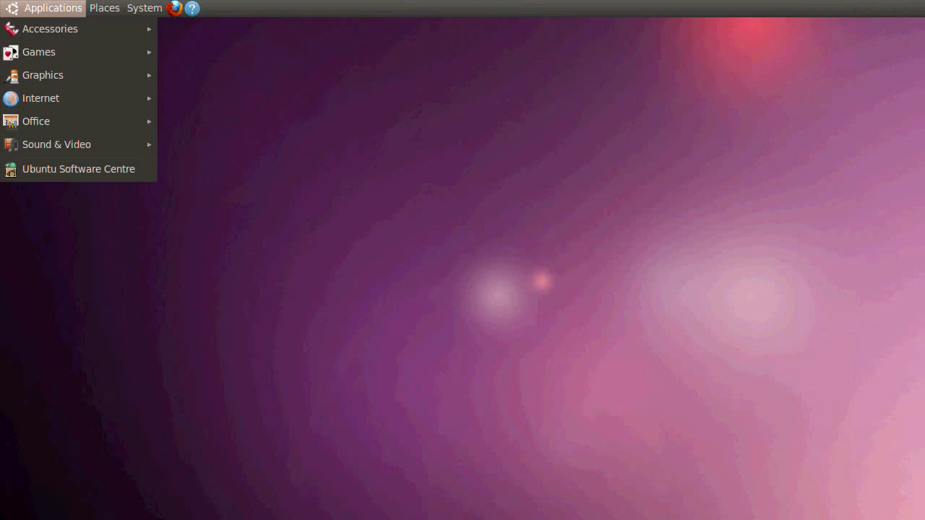
{"action": "mouse_move", "coordinate": [78, 98]}
{"action": "key", "text": "Return"}
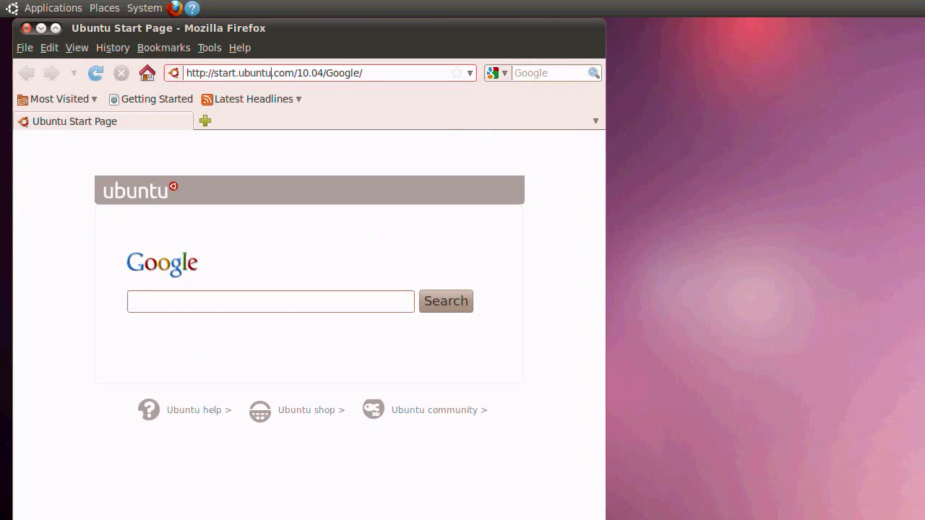
{"action": "type", "text": "adobe.com"}
{"action": "key", "text": "Return"}
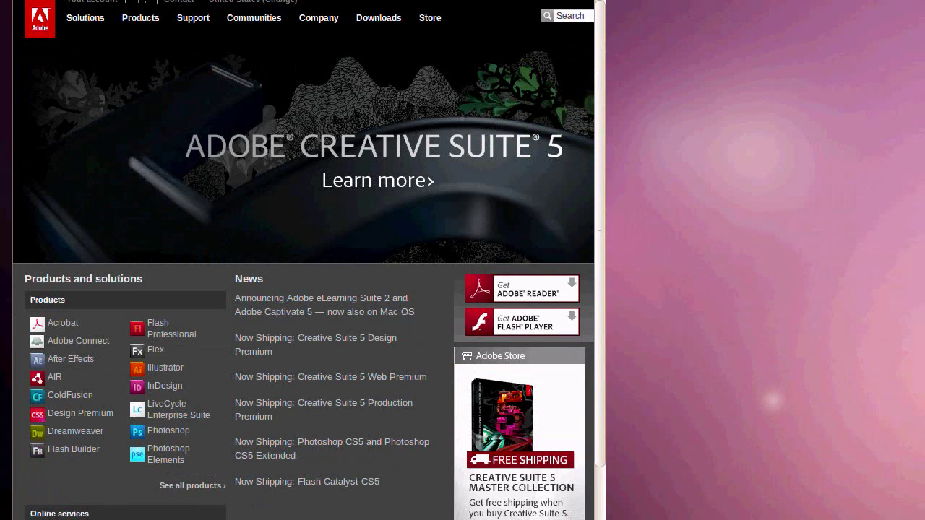
{"action": "left_click", "coordinate": [522, 466]}
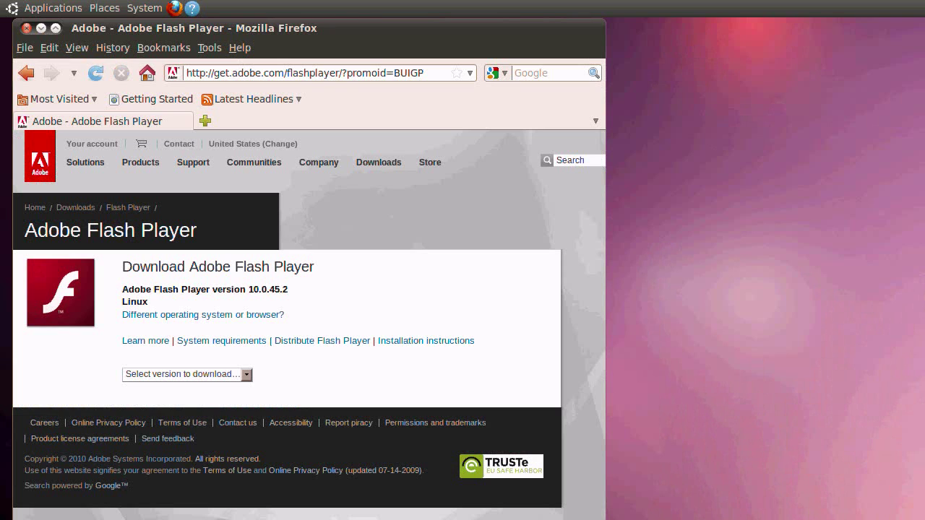
Step: Download and save the ".deb for Ubuntu 8.04+" version of Flash Player, and close the browser and downloads windows
{"action": "left_click", "coordinate": [246, 374]}
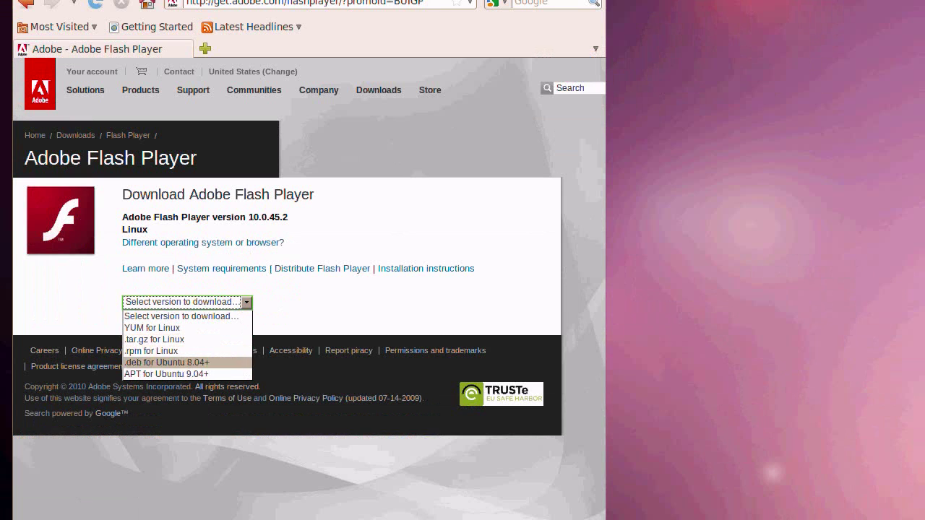
{"action": "left_click", "coordinate": [181, 435]}
{"action": "left_click", "coordinate": [206, 373]}
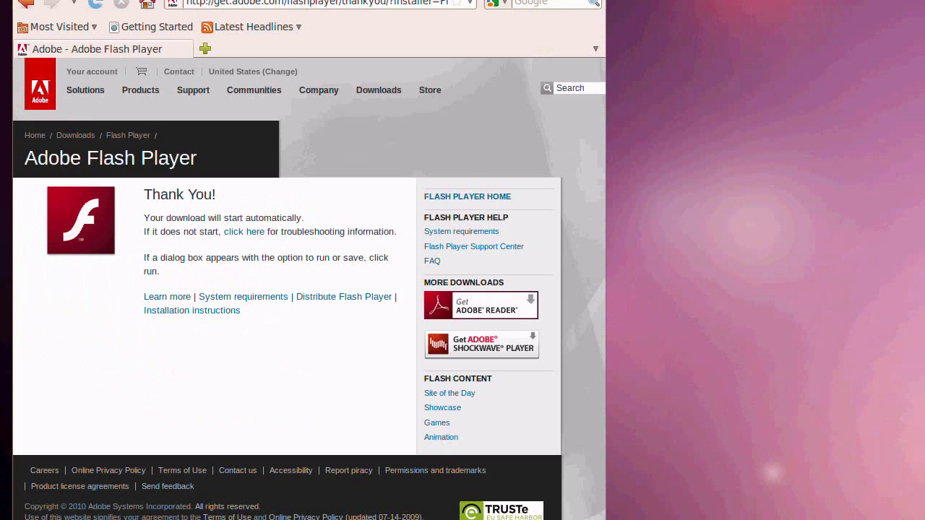
{"action": "left_click", "coordinate": [205, 324]}
{"action": "left_click", "coordinate": [432, 394]}
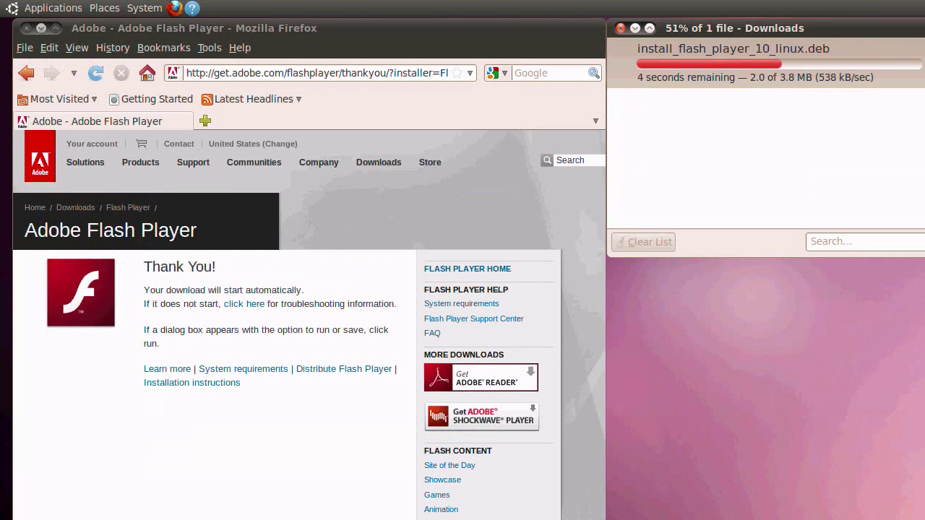
{"action": "key", "text": "alt+F4"}
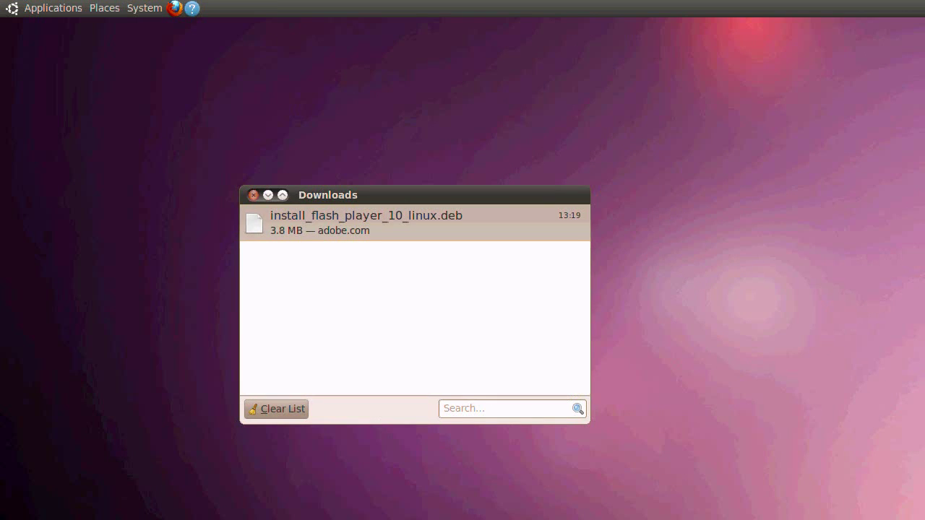
{"action": "left_click", "coordinate": [182, 195]}
Step: Open install_flash_player_10_linux.deb from the Downloads folder in the home directory
{"action": "left_click", "coordinate": [32, 8]}
{"action": "left_click", "coordinate": [66, 28]}
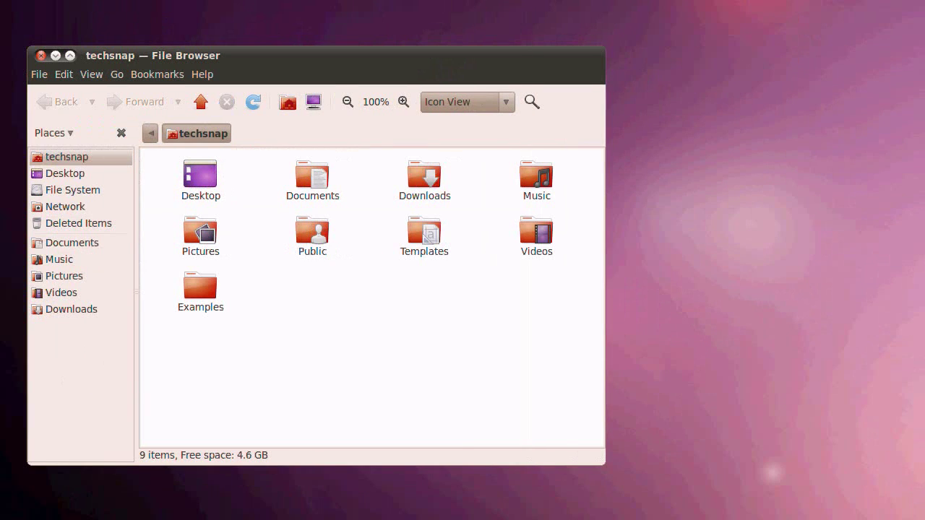
{"action": "left_click", "coordinate": [424, 181]}
{"action": "key", "text": "Escape"}
{"action": "double_click", "coordinate": [424, 181]}
{"action": "double_click", "coordinate": [200, 181]}
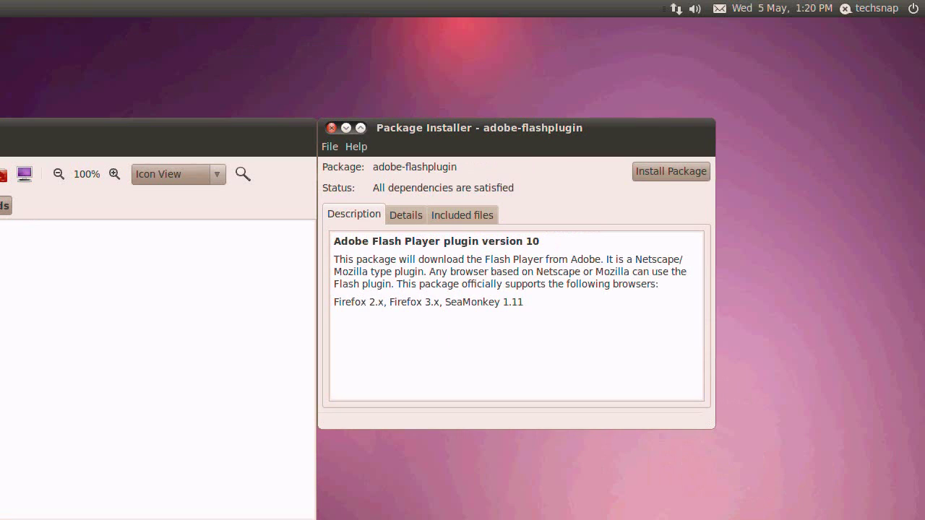
Step: Install the adobe-flashplugin package and close the installer and file browser windows
{"action": "left_click", "coordinate": [743, 99]}
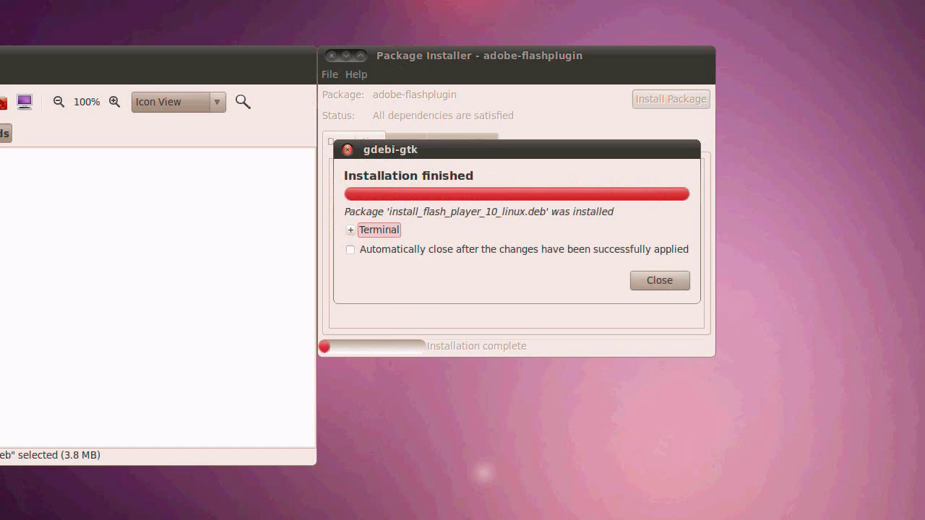
{"action": "left_click", "coordinate": [659, 280]}
{"action": "left_click", "coordinate": [332, 56]}
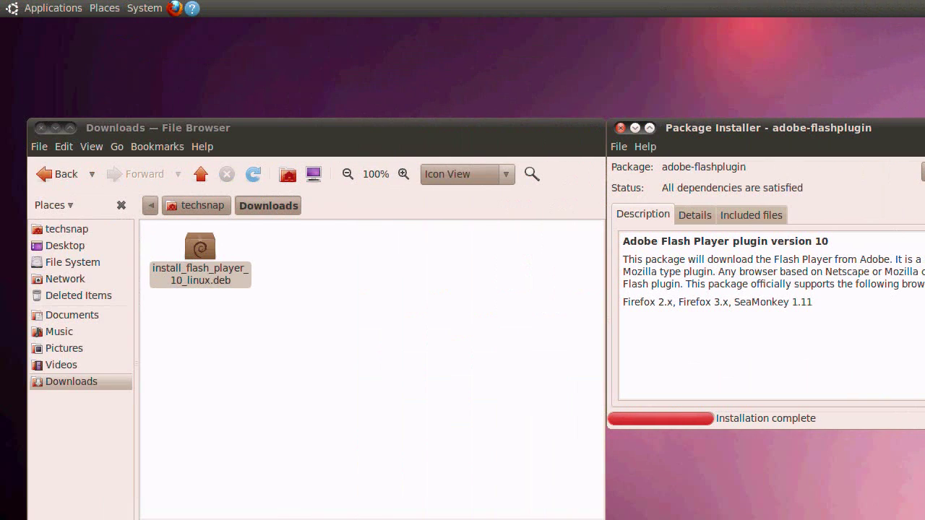
{"action": "left_click", "coordinate": [41, 128]}
{"action": "left_click", "coordinate": [331, 128]}
Step: Examine the details of the adobe-flashplugin entry in Computer Janitor and quit without cleaning it up
{"action": "left_click", "coordinate": [145, 8]}
{"action": "mouse_move", "coordinate": [173, 52]}
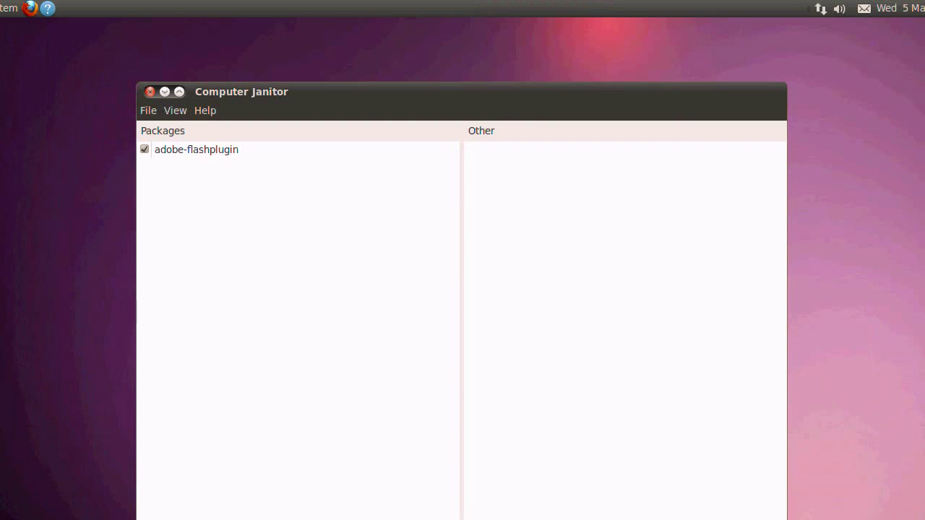
{"action": "left_click", "coordinate": [196, 150]}
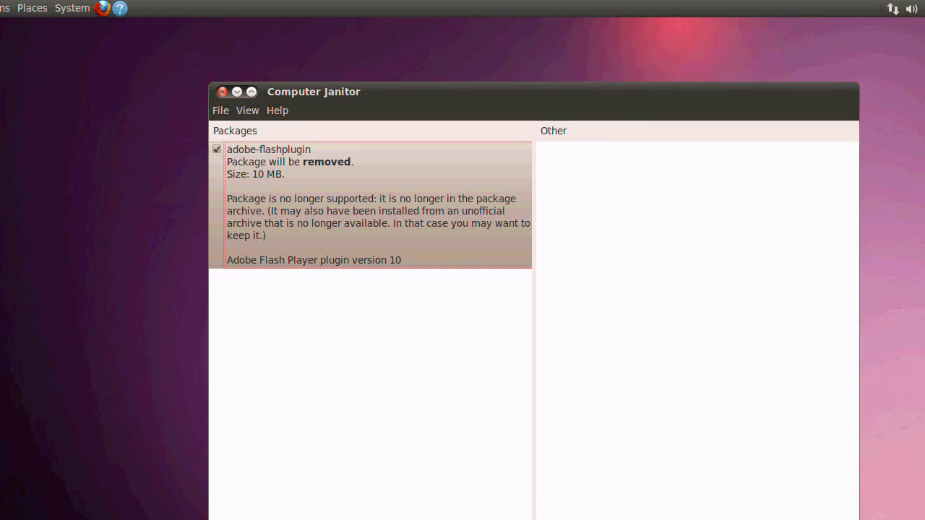
{"action": "left_click", "coordinate": [221, 38]}
{"action": "left_click", "coordinate": [233, 56]}
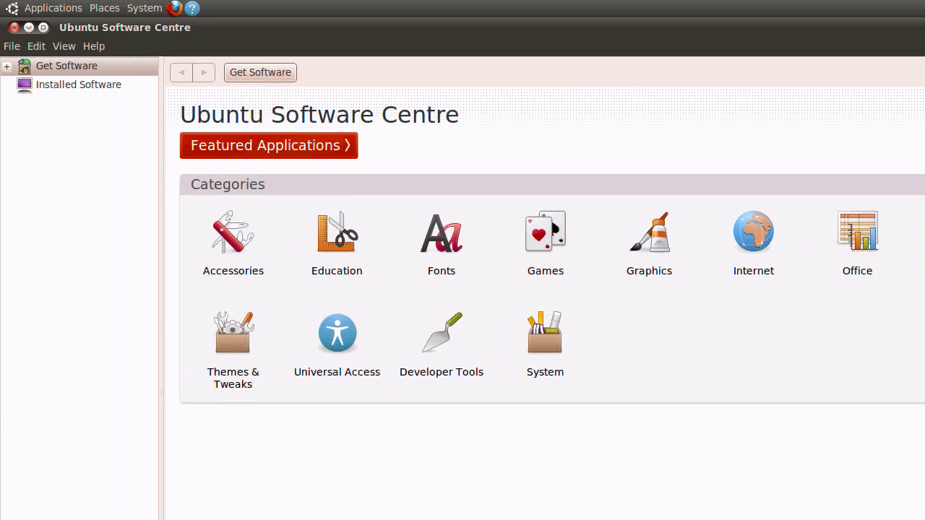
Step: Browse the list of available software provided by Ubuntu
{"action": "left_click", "coordinate": [98, 84]}
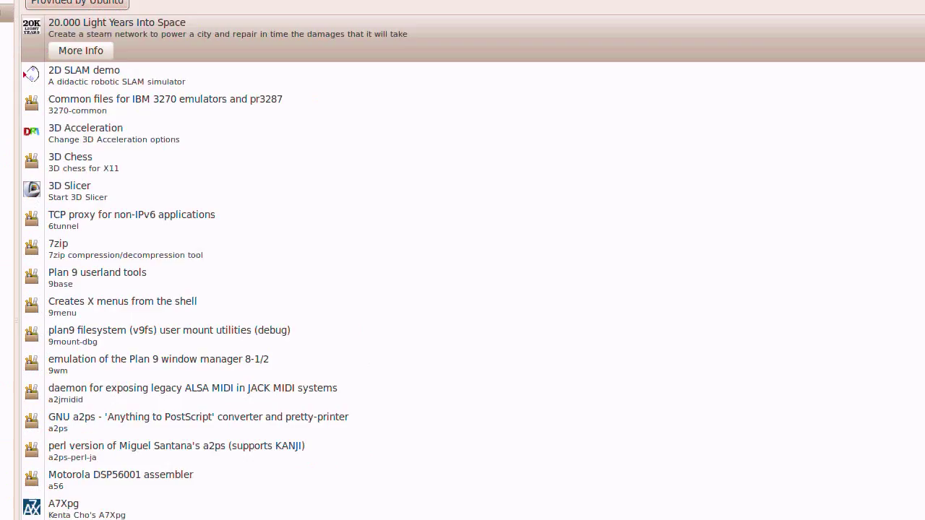
{"action": "scroll", "coordinate": [463, 260], "scroll_direction": "down", "scroll_amount": 15}
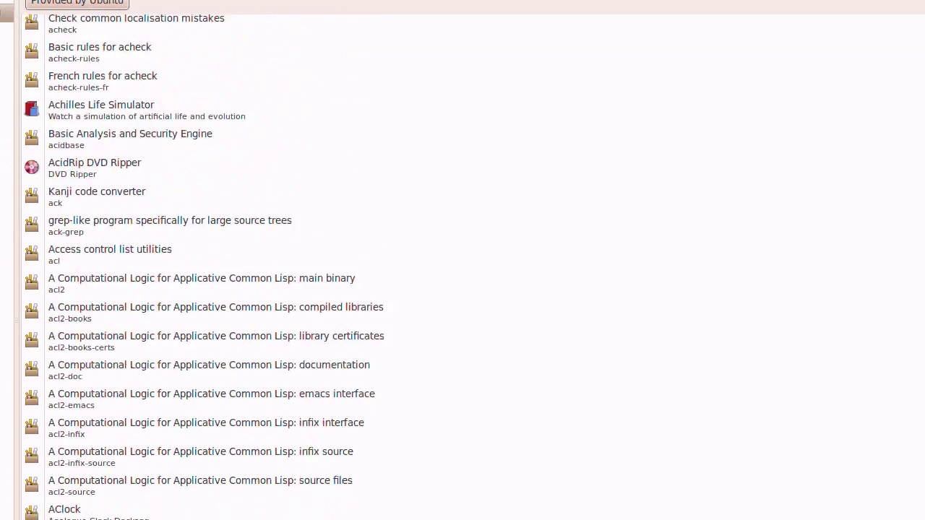
{"action": "scroll", "coordinate": [463, 260], "scroll_direction": "down", "scroll_amount": 18}
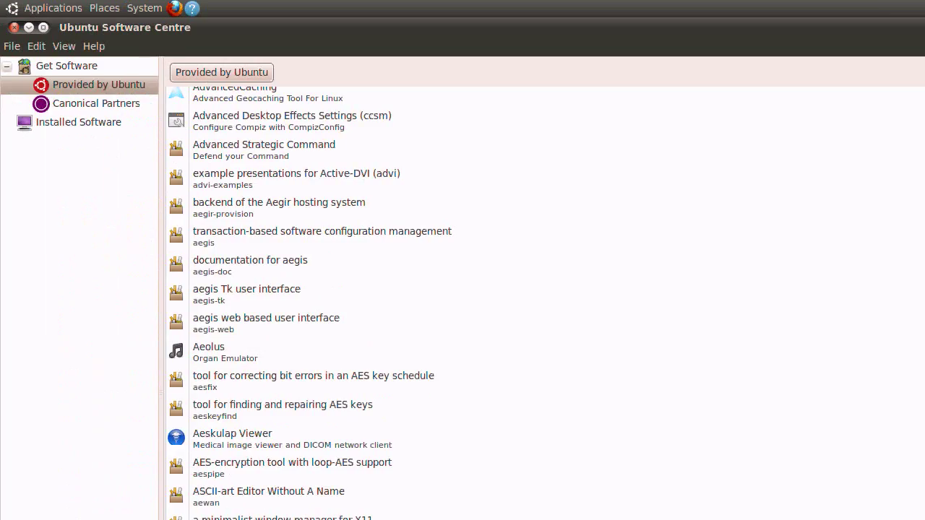
Step: Show the software from Canonical Partners and look at the Adobe Reader 9 and Adobe Flash Plugin 10 entries
{"action": "left_click", "coordinate": [96, 103]}
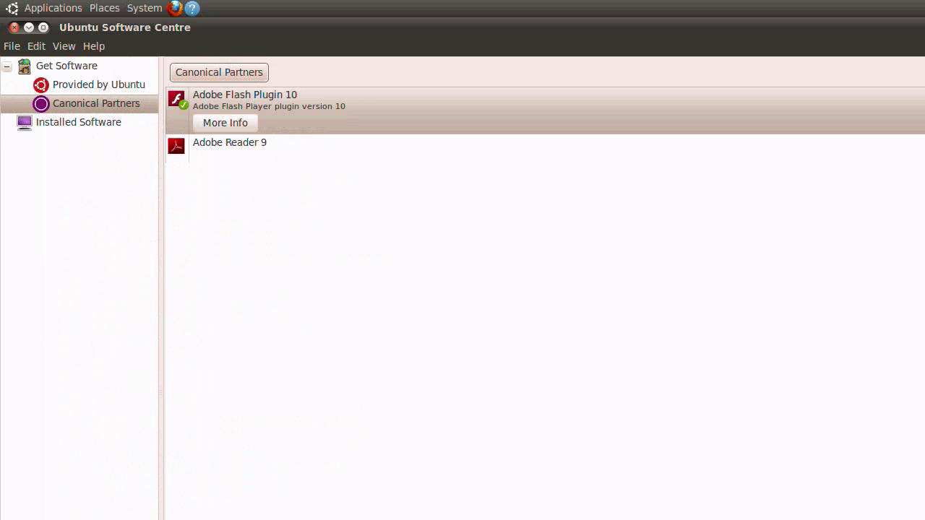
{"action": "left_click", "coordinate": [230, 142]}
{"action": "left_click", "coordinate": [245, 100]}
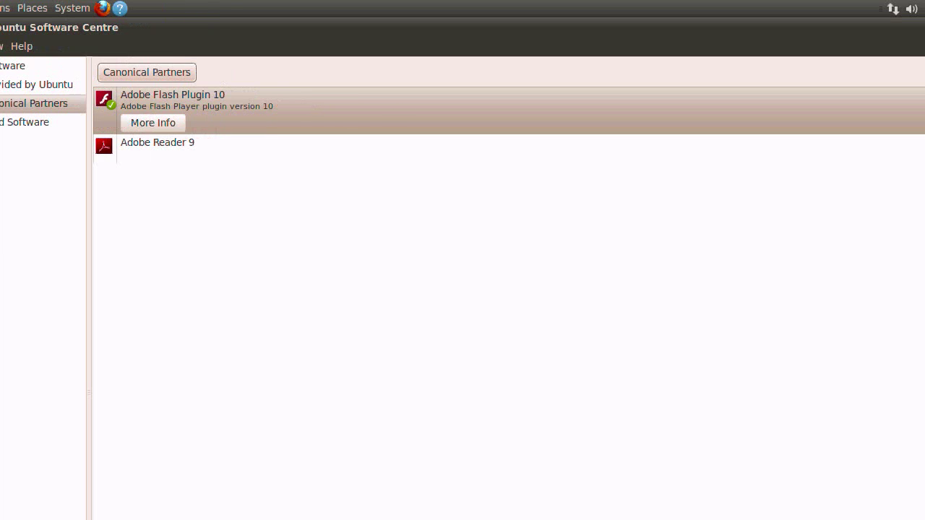
Step: Open the details of Adobe Reader 9, enable its lucid-partner source, and authenticate with the account password
{"action": "left_click", "coordinate": [157, 143]}
{"action": "left_click", "coordinate": [153, 151]}
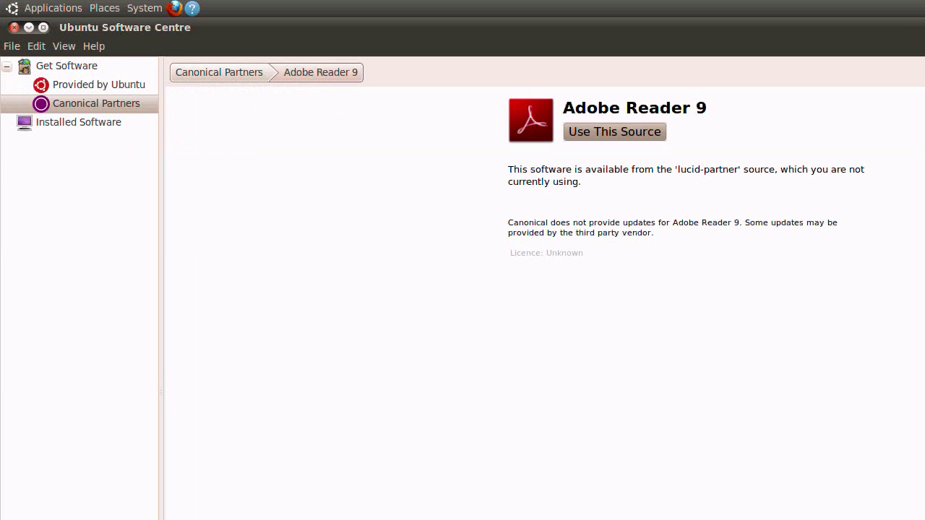
{"action": "left_click", "coordinate": [614, 131]}
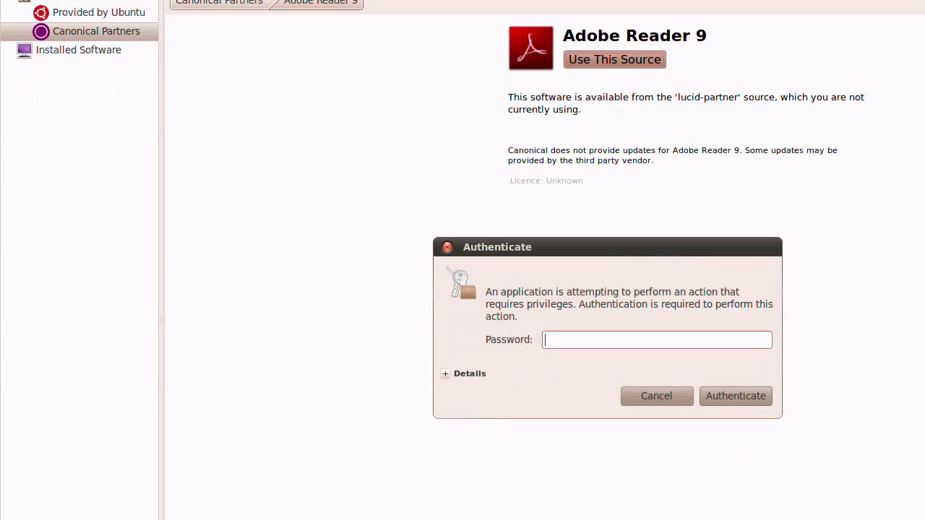
{"action": "type", "text": "**********"}
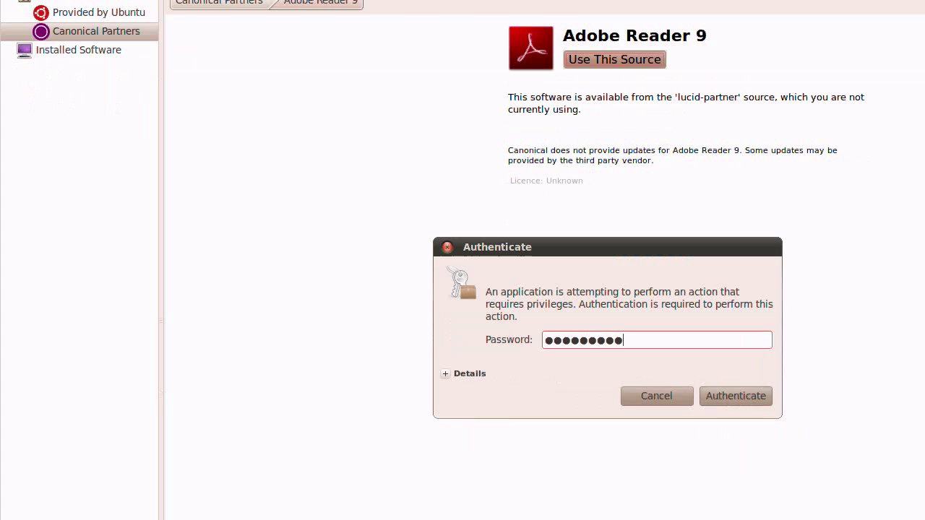
{"action": "key", "text": "Return"}
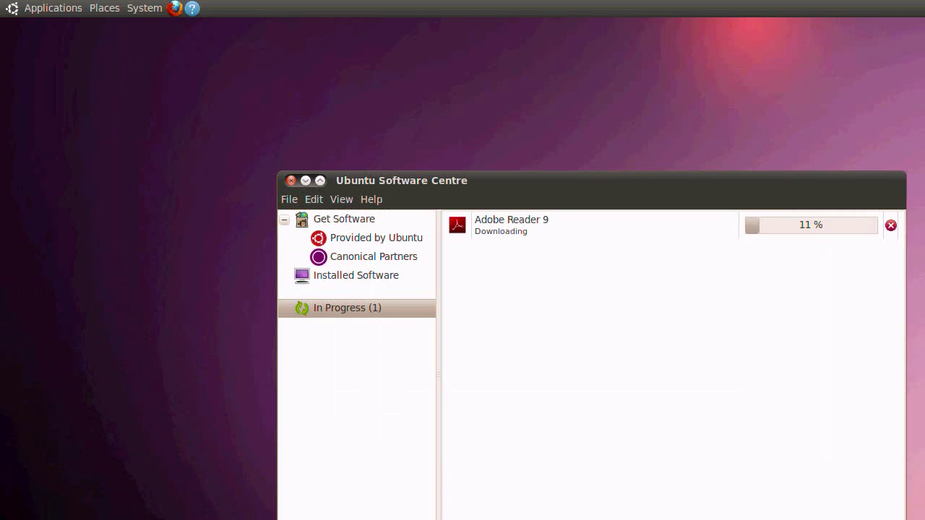
{"action": "key", "text": "alt+F1"}
{"action": "key", "text": "Down"}
{"action": "key", "text": "Down"}
{"action": "key", "text": "Down"}
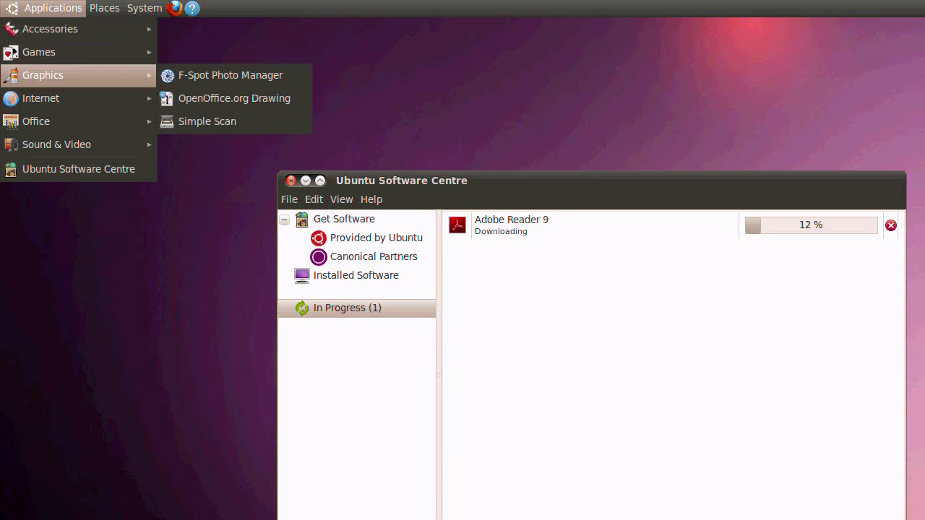
{"action": "key", "text": "Down"}
{"action": "key", "text": "Down"}
{"action": "key", "text": "Down"}
{"action": "key", "text": "Down"}
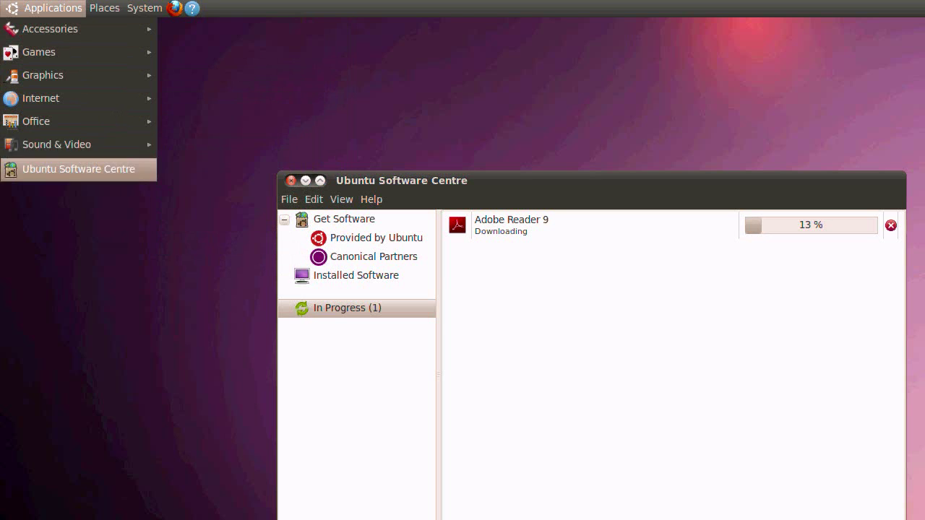
{"action": "key", "text": "Right"}
{"action": "key", "text": "Right"}
{"action": "key", "text": "Down"}
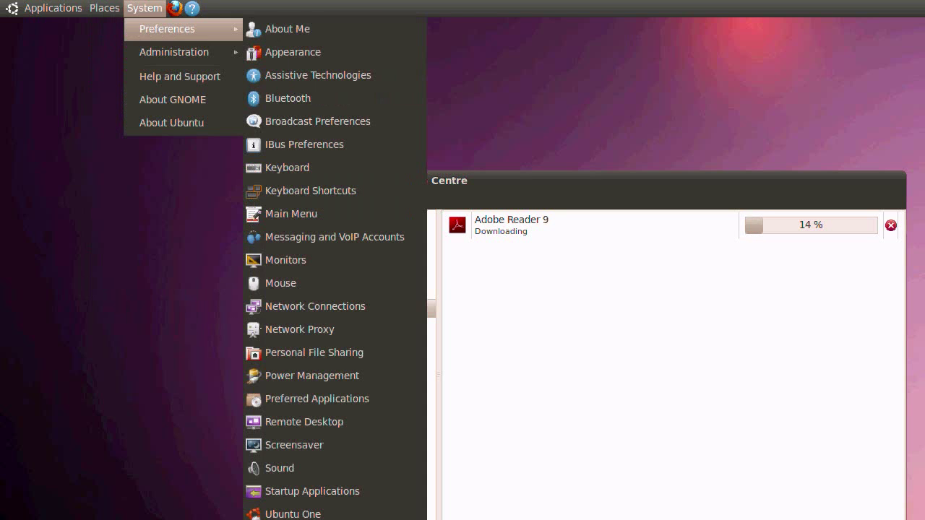
{"action": "key", "text": "Escape"}
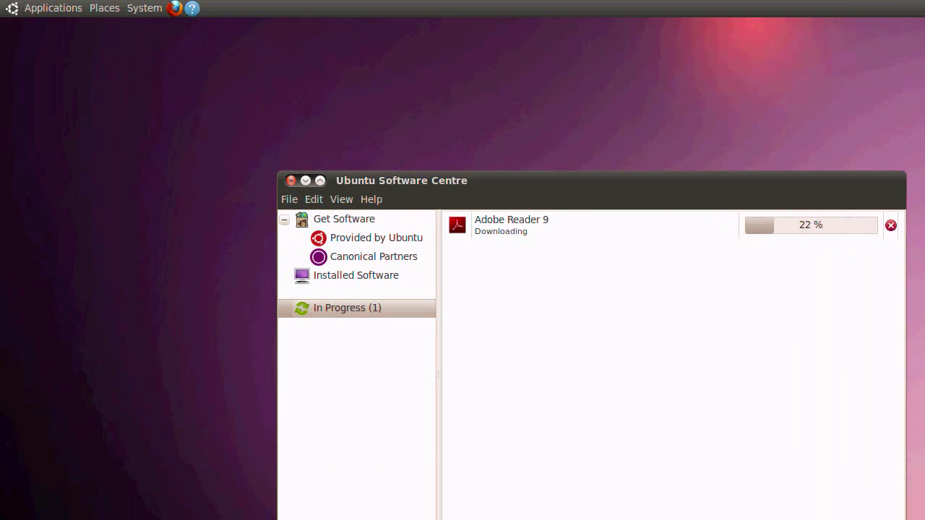
Step: Open the Appearance preferences and switch the desktop theme to Radiance
{"action": "left_click", "coordinate": [145, 8]}
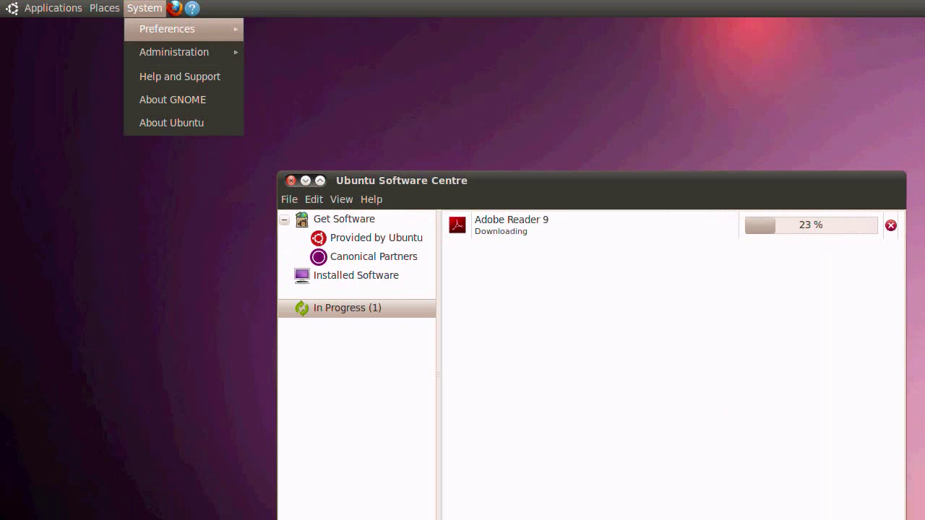
{"action": "mouse_move", "coordinate": [167, 29]}
{"action": "left_click", "coordinate": [293, 52]}
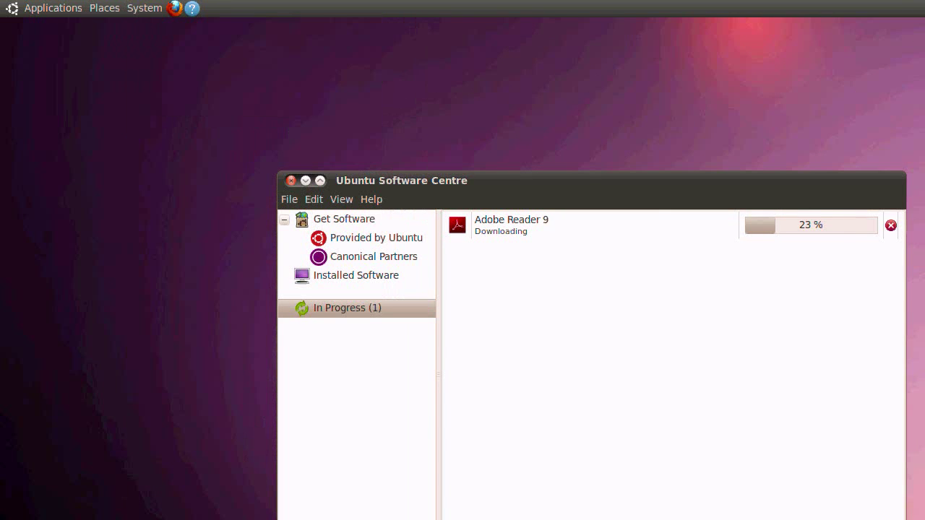
{"action": "scroll", "coordinate": [602, 350], "scroll_direction": "down", "scroll_amount": 4}
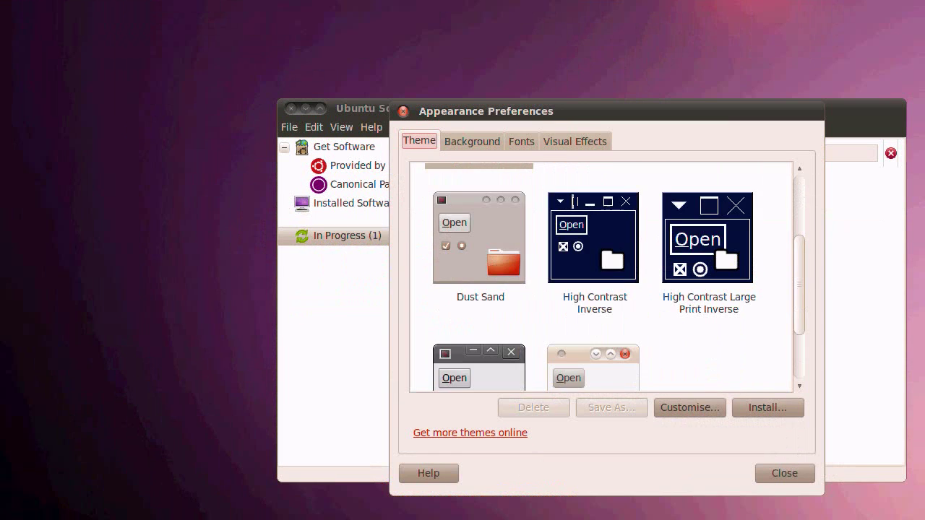
{"action": "scroll", "coordinate": [601, 278], "scroll_direction": "down", "scroll_amount": 2}
{"action": "left_click", "coordinate": [593, 300]}
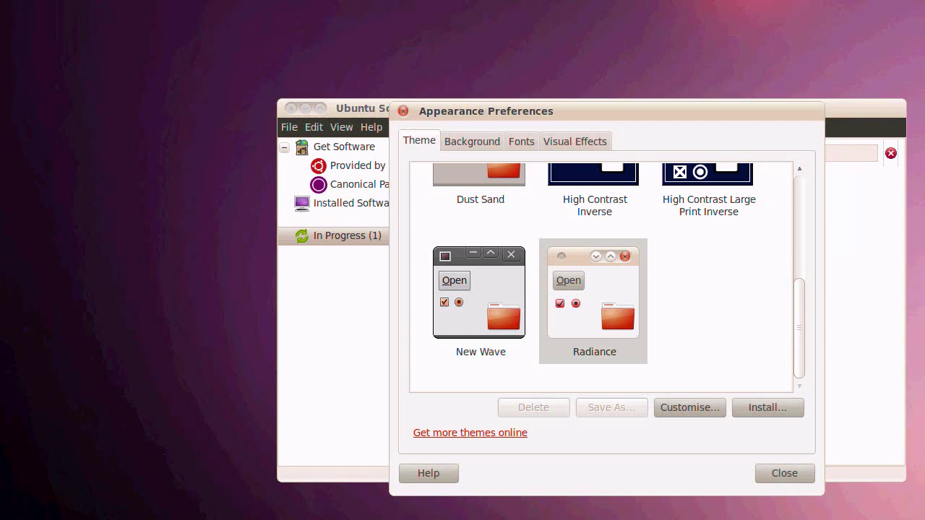
Step: Look through the other themes, the desktop backgrounds, the font settings and the visual effects options in the Appearance preferences
{"action": "scroll", "coordinate": [604, 279], "scroll_direction": "up", "scroll_amount": 5}
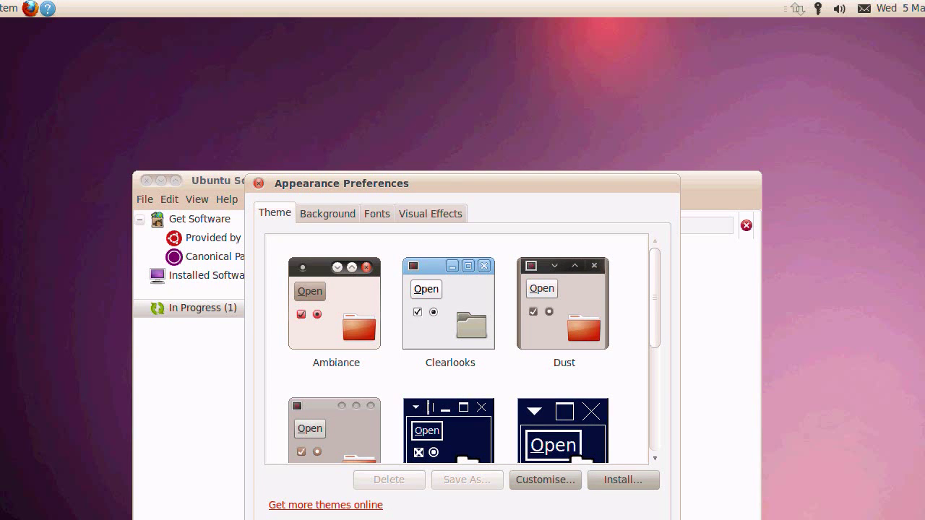
{"action": "scroll", "coordinate": [456, 347], "scroll_direction": "down", "scroll_amount": 3}
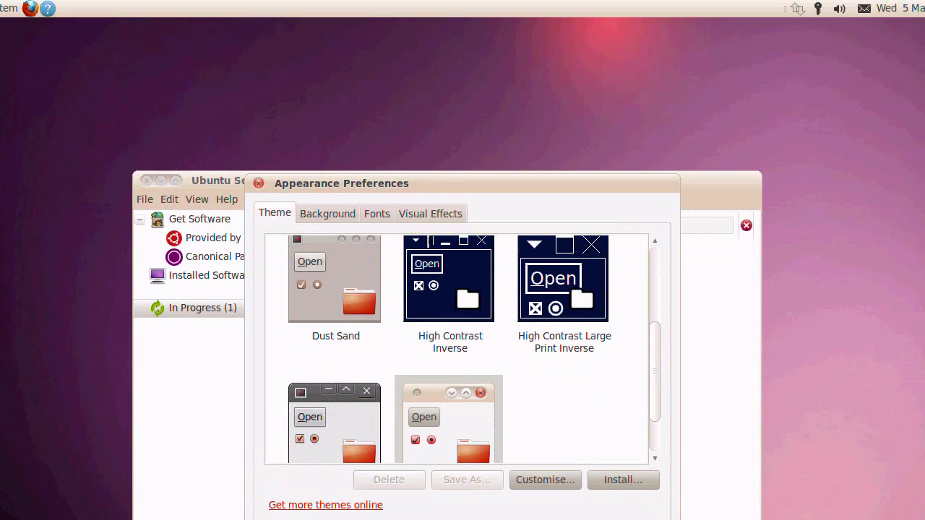
{"action": "scroll", "coordinate": [455, 347], "scroll_direction": "down", "scroll_amount": 2}
{"action": "scroll", "coordinate": [455, 275], "scroll_direction": "up", "scroll_amount": 5}
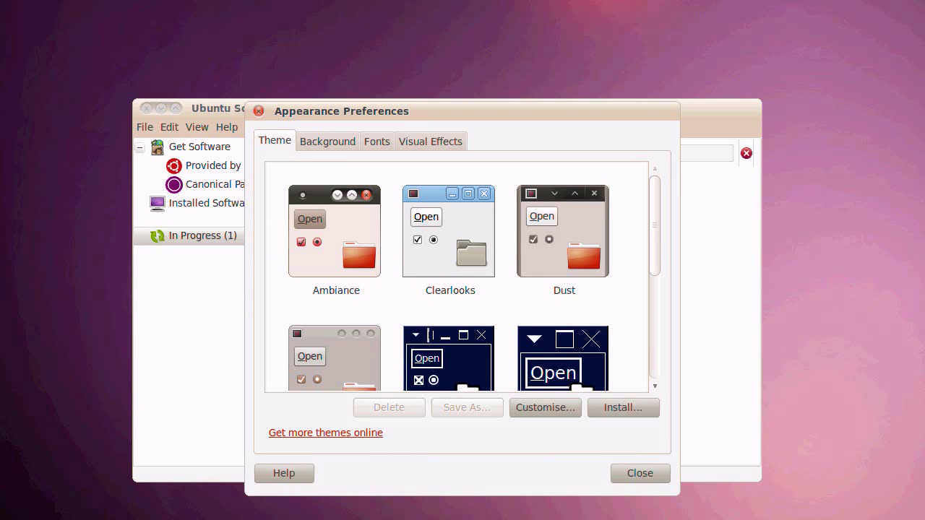
{"action": "left_click", "coordinate": [328, 141]}
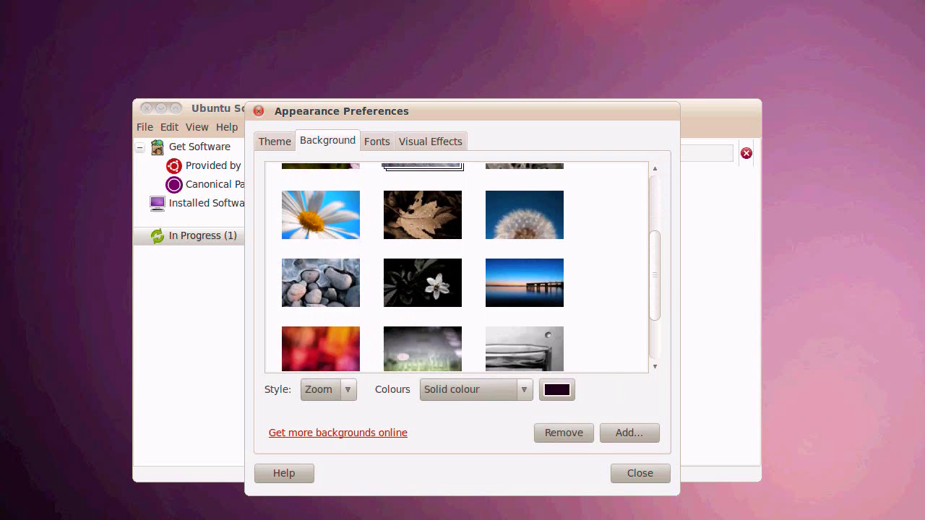
{"action": "scroll", "coordinate": [456, 267], "scroll_direction": "up", "scroll_amount": 7}
{"action": "left_click", "coordinate": [377, 141]}
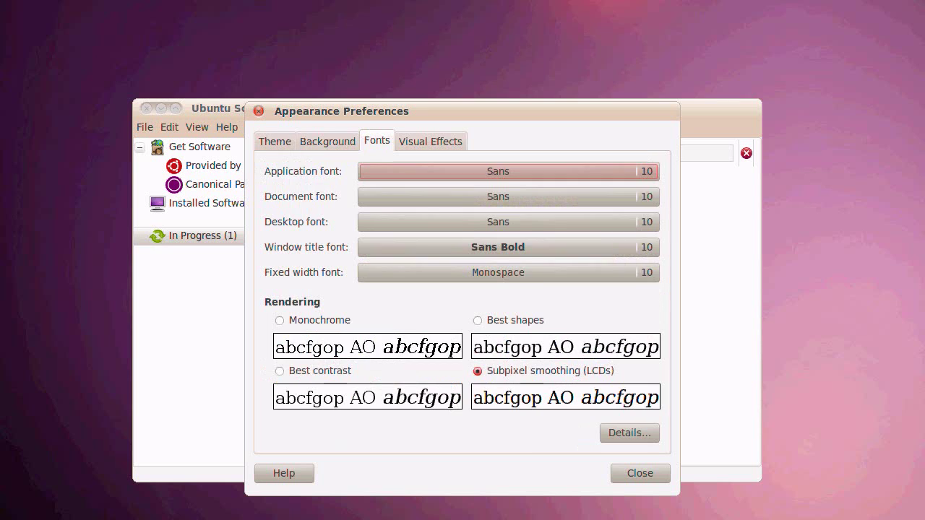
{"action": "left_click", "coordinate": [430, 141]}
Step: Set the font rendering to Best shapes, check the visual effects options, and close the Appearance preferences
{"action": "left_click", "coordinate": [377, 141]}
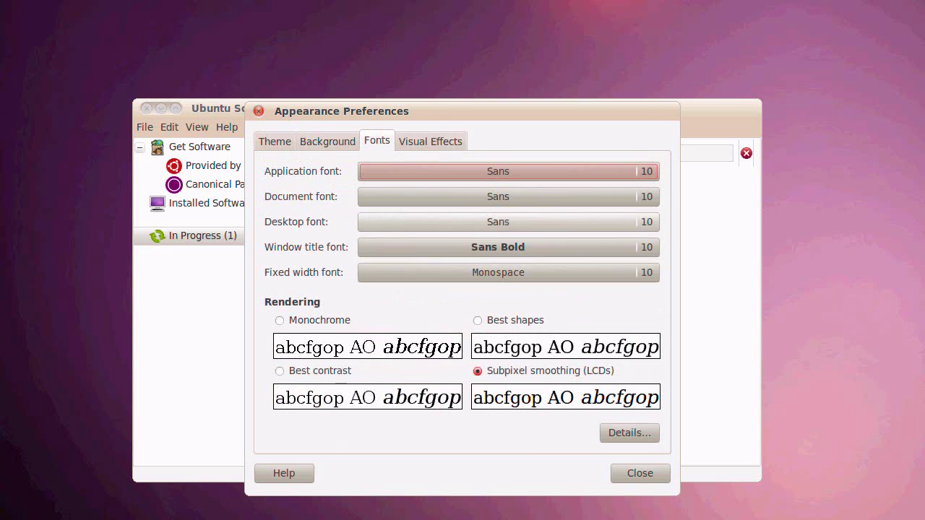
{"action": "left_click", "coordinate": [515, 320]}
{"action": "left_click", "coordinate": [514, 320]}
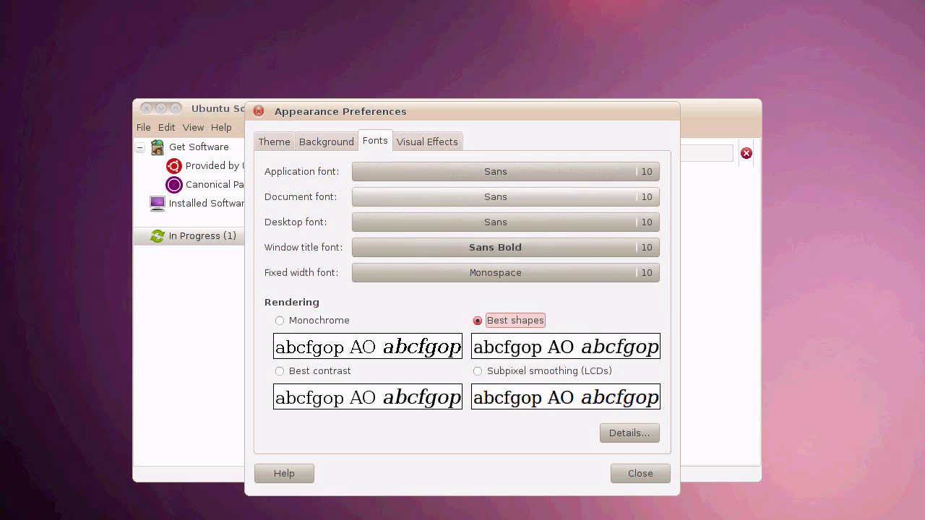
{"action": "key", "text": "ctrl+Page_Down"}
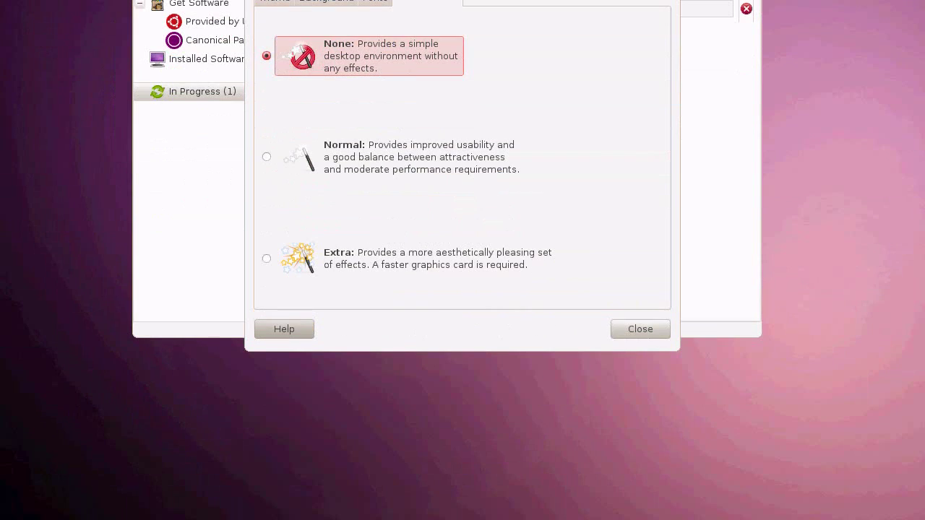
{"action": "left_click", "coordinate": [641, 474]}
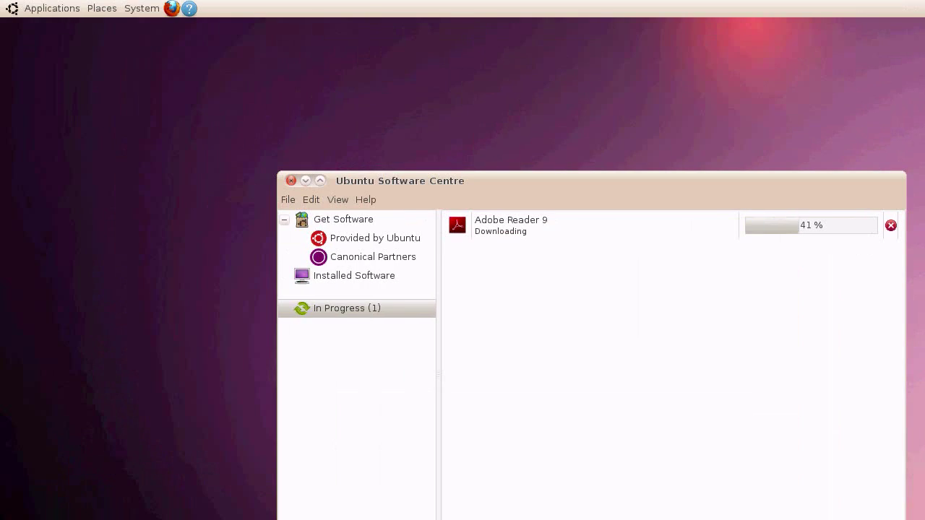
Step: Open System Monitor and move its window away from the corner towards the middle of the desktop
{"action": "left_click", "coordinate": [141, 8]}
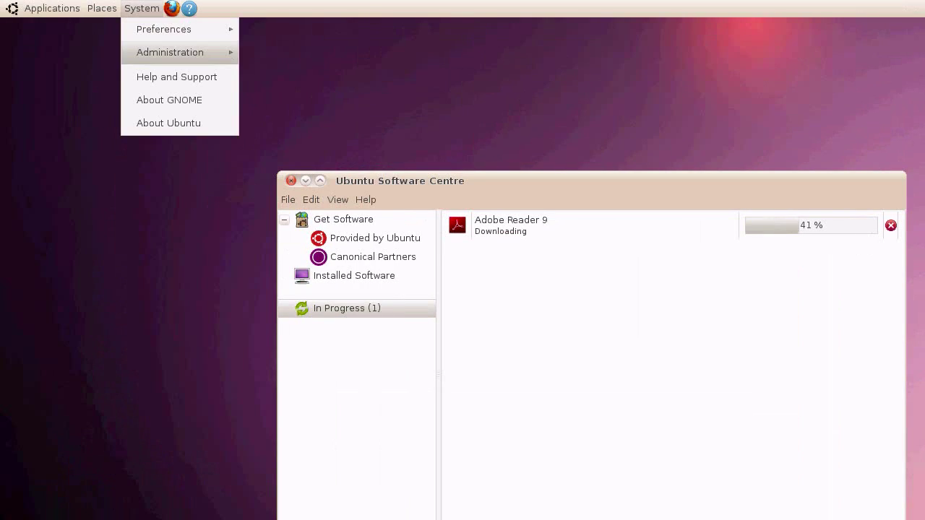
{"action": "mouse_move", "coordinate": [170, 52]}
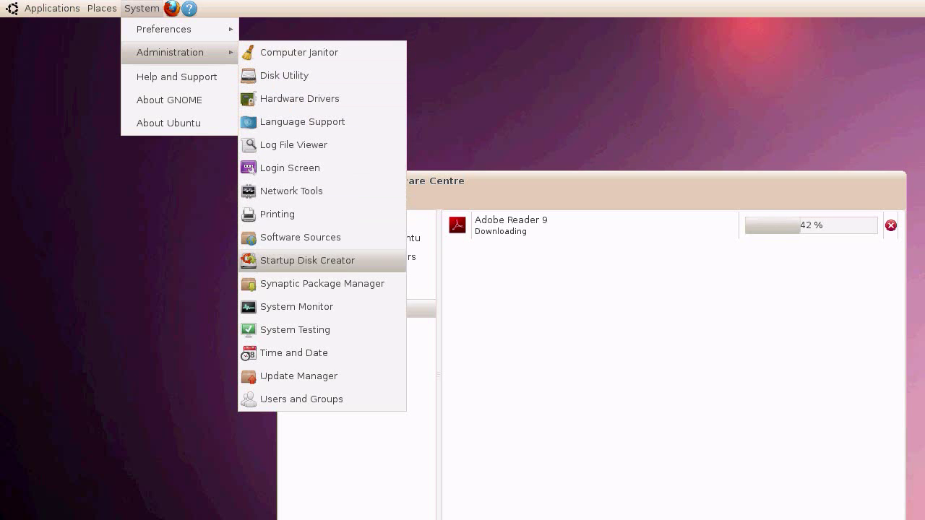
{"action": "left_click", "coordinate": [297, 306]}
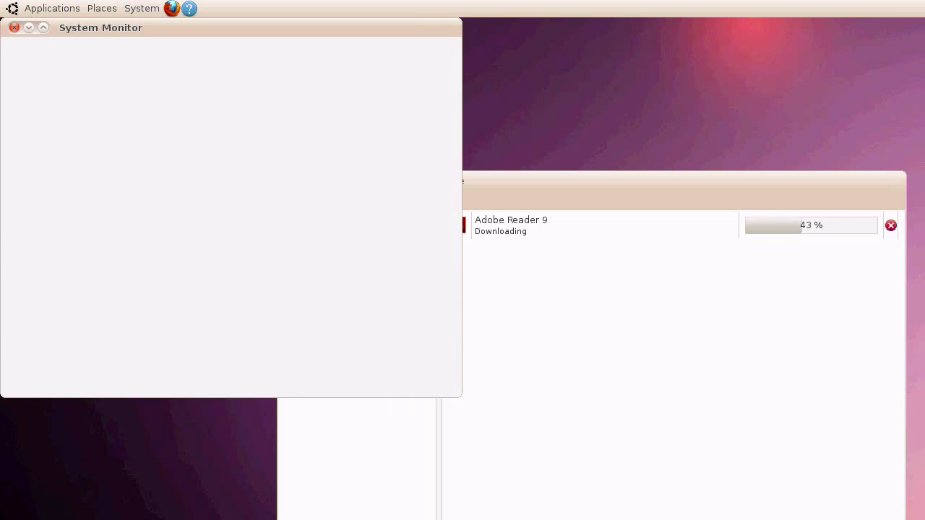
{"action": "left_click_drag", "start_coordinate": [232, 28], "coordinate": [456, 121]}
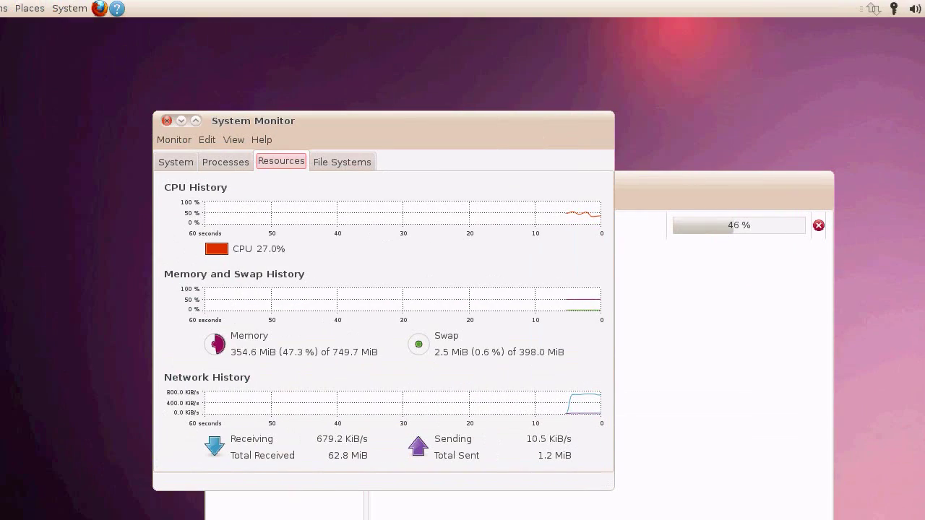
Step: Sort the running processes by memory use and select the software-center process at the end of the list
{"action": "left_click", "coordinate": [225, 162]}
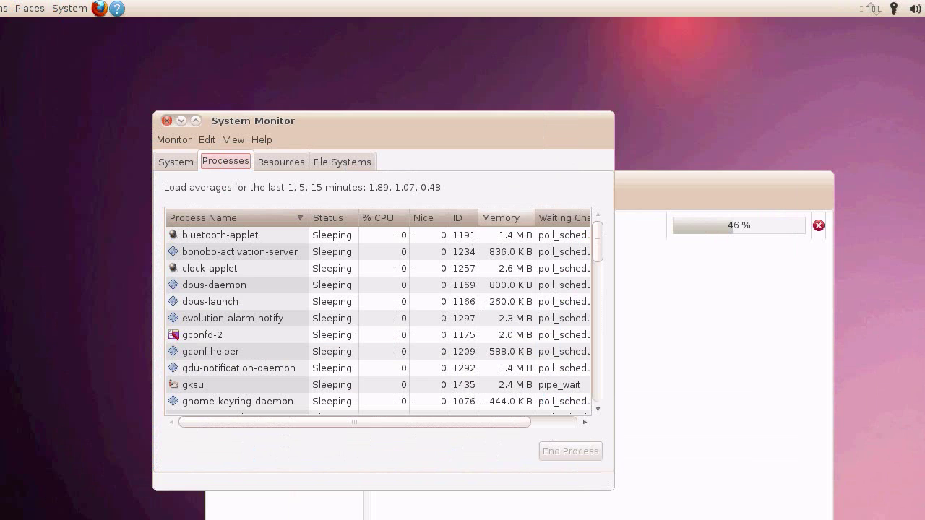
{"action": "left_click", "coordinate": [505, 217]}
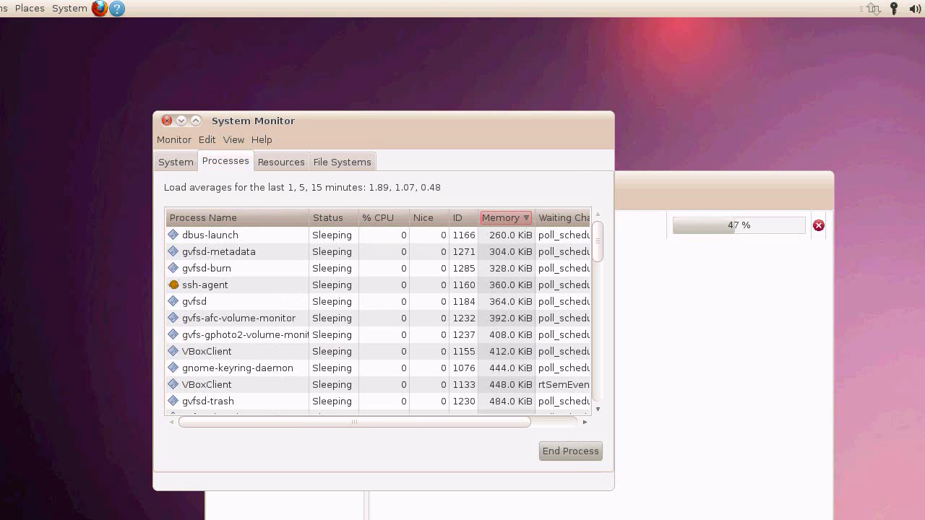
{"action": "scroll", "coordinate": [378, 318], "scroll_direction": "down", "scroll_amount": 10}
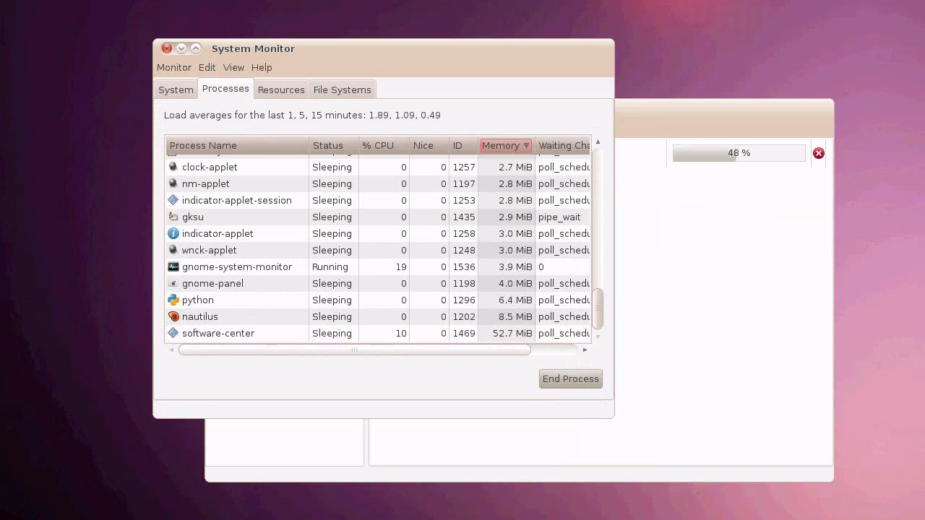
{"action": "scroll", "coordinate": [378, 250], "scroll_direction": "up", "scroll_amount": 1}
{"action": "scroll", "coordinate": [378, 250], "scroll_direction": "down", "scroll_amount": 1}
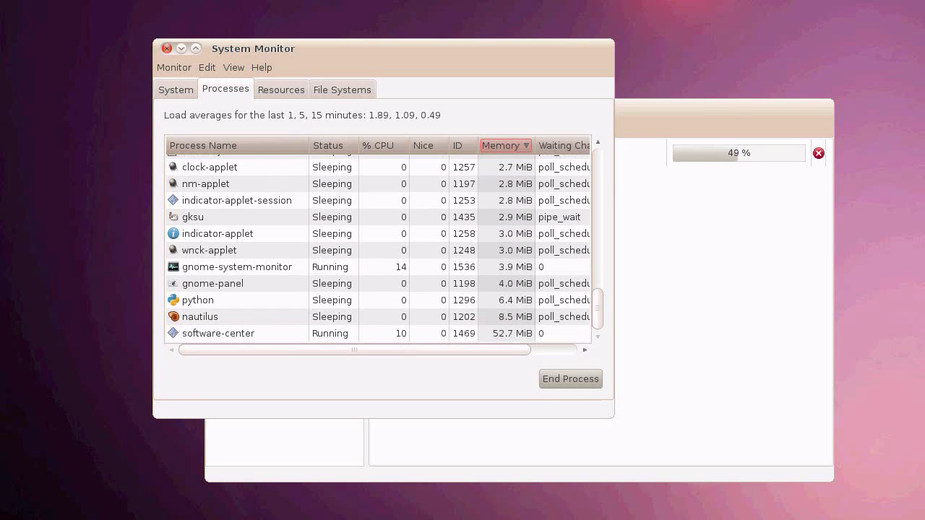
{"action": "left_click", "coordinate": [378, 333]}
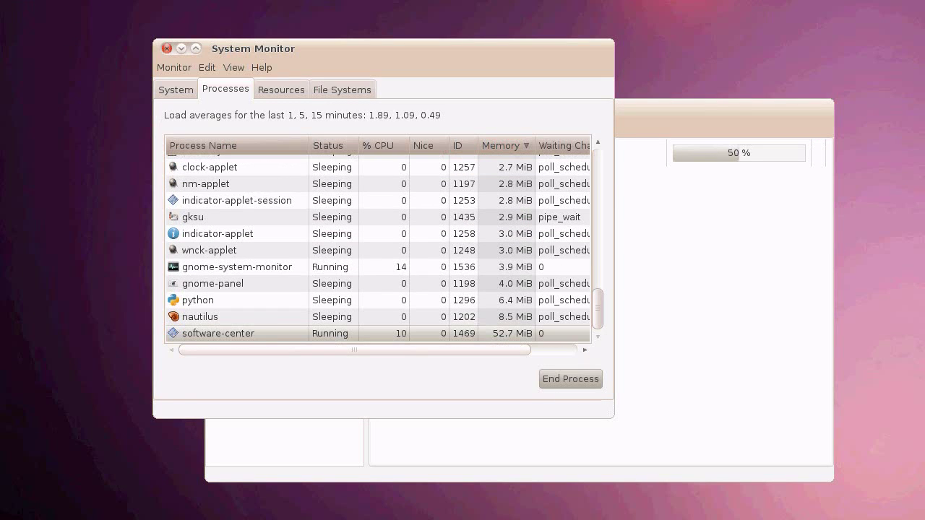
Step: Check the Adobe Reader 9 installation progress in Ubuntu Software Centre, and sort System Monitor's processes by memory from highest to lowest
{"action": "key", "text": "alt+Tab"}
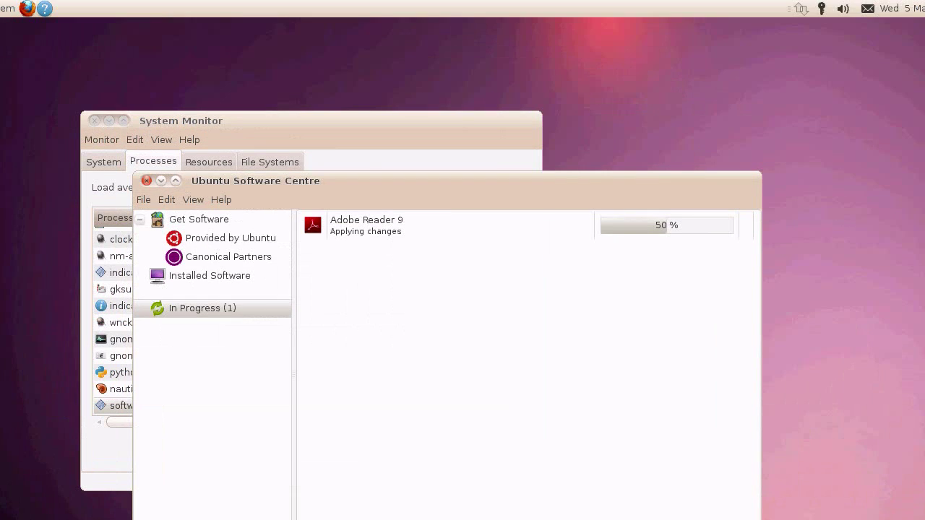
{"action": "key", "text": "alt+Tab"}
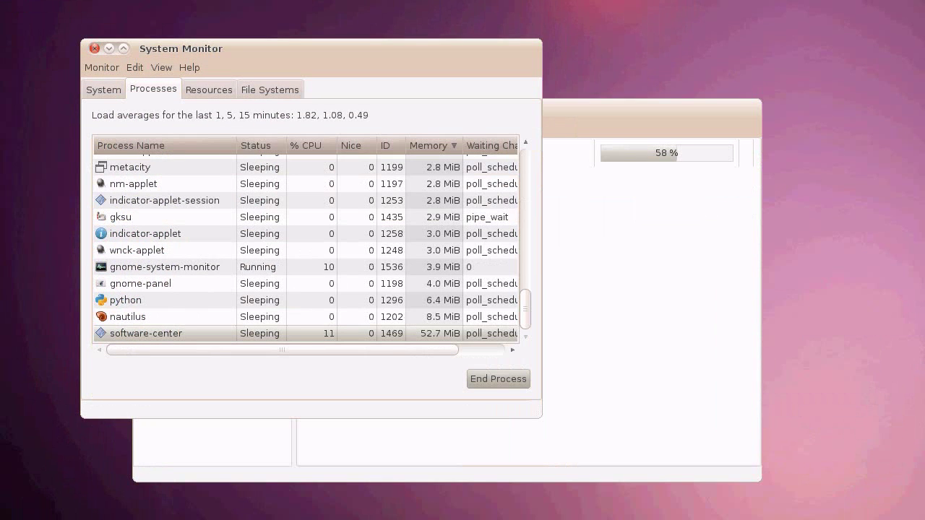
{"action": "left_click_drag", "start_coordinate": [526, 310], "coordinate": [525, 168]}
{"action": "left_click", "coordinate": [434, 145]}
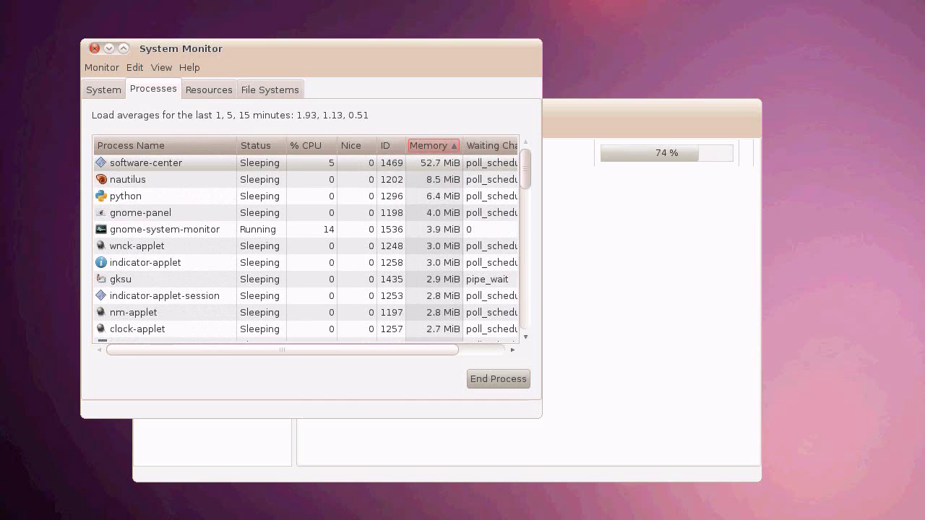
Step: View the system's release, hardware and disk space information in System Monitor, and close the program
{"action": "left_click", "coordinate": [103, 90]}
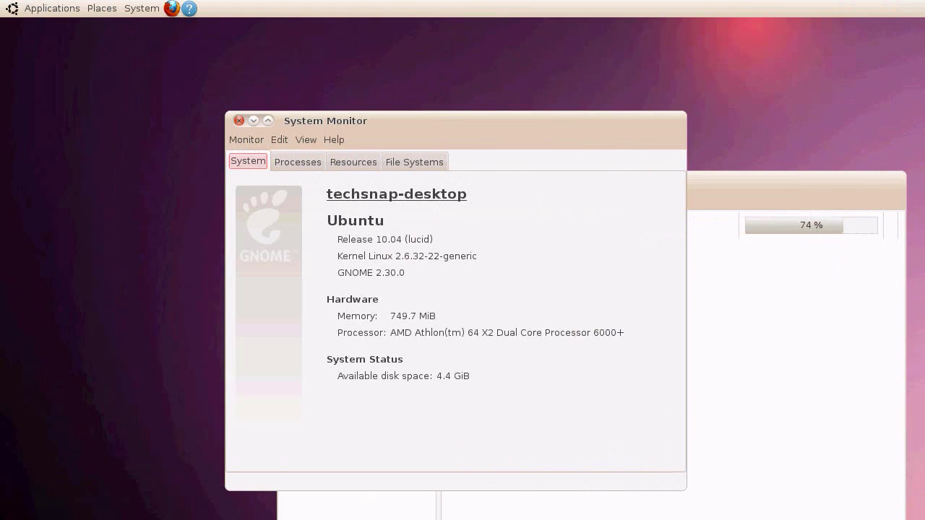
{"action": "left_click_drag", "start_coordinate": [325, 120], "coordinate": [338, 139]}
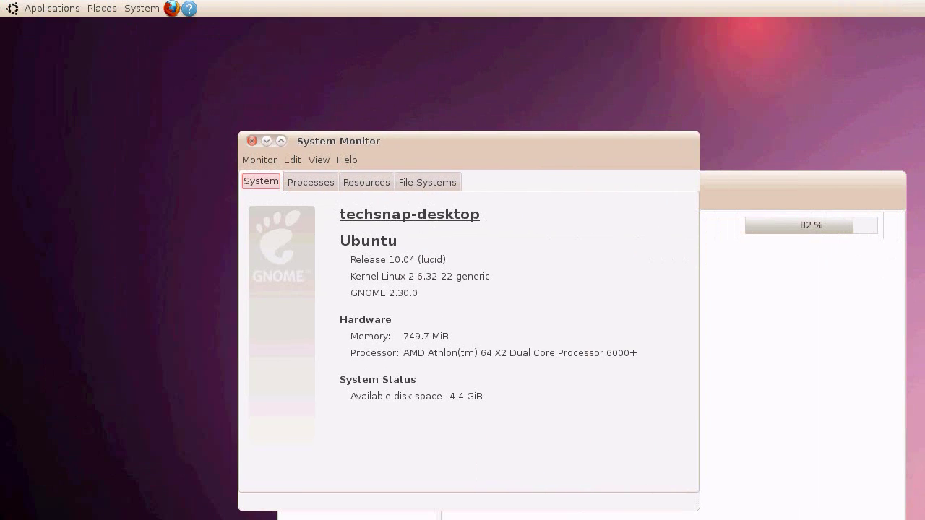
{"action": "left_click", "coordinate": [251, 140]}
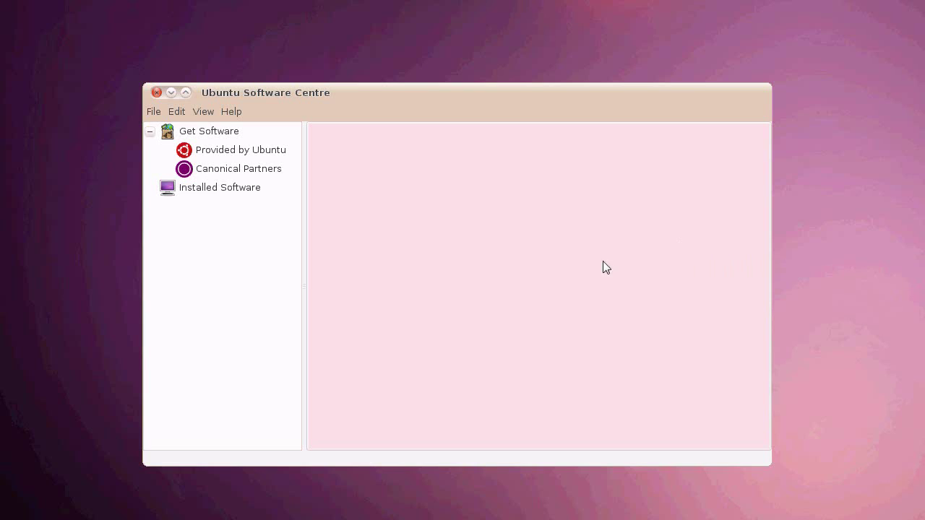
Step: Browse the Canonical Partners software list, including the Adobe Reader entries, and close Ubuntu Software Centre
{"action": "left_click", "coordinate": [271, 175]}
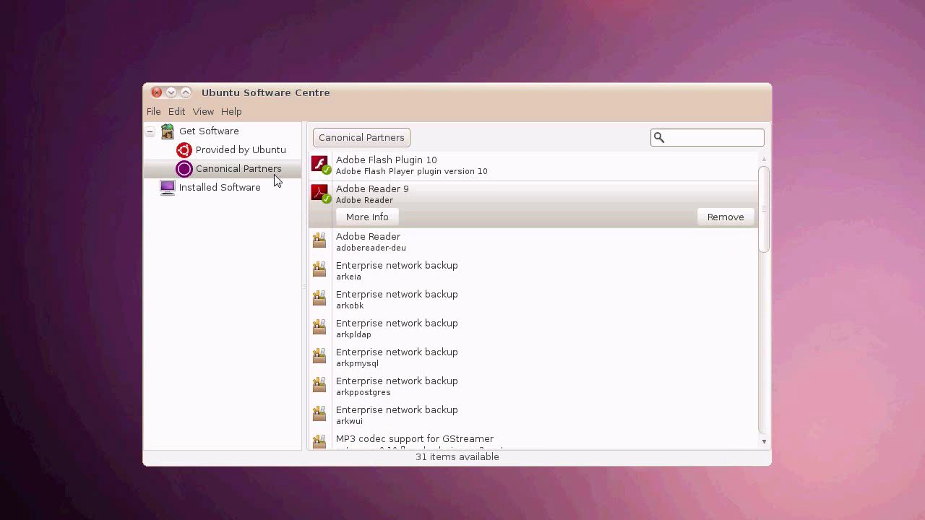
{"action": "left_click", "coordinate": [463, 240]}
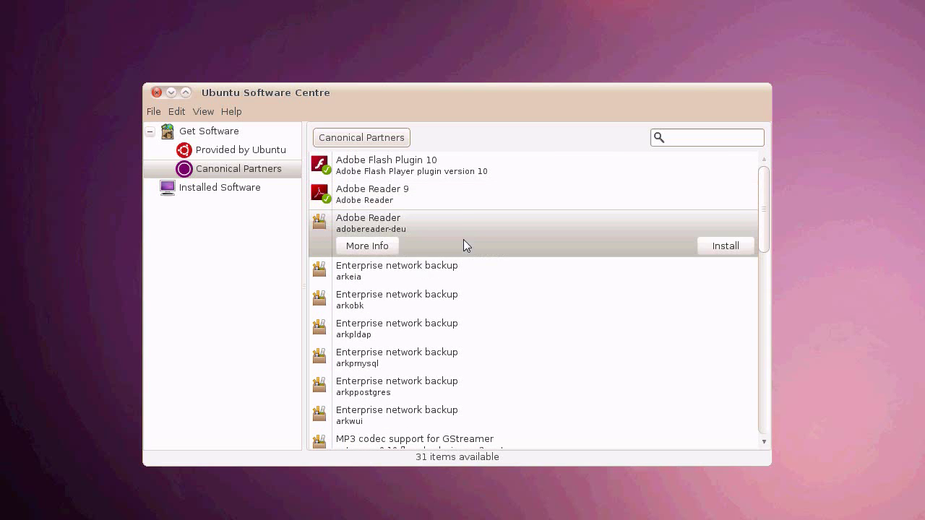
{"action": "left_click", "coordinate": [458, 203]}
{"action": "scroll", "coordinate": [494, 295], "scroll_direction": "down", "scroll_amount": 15}
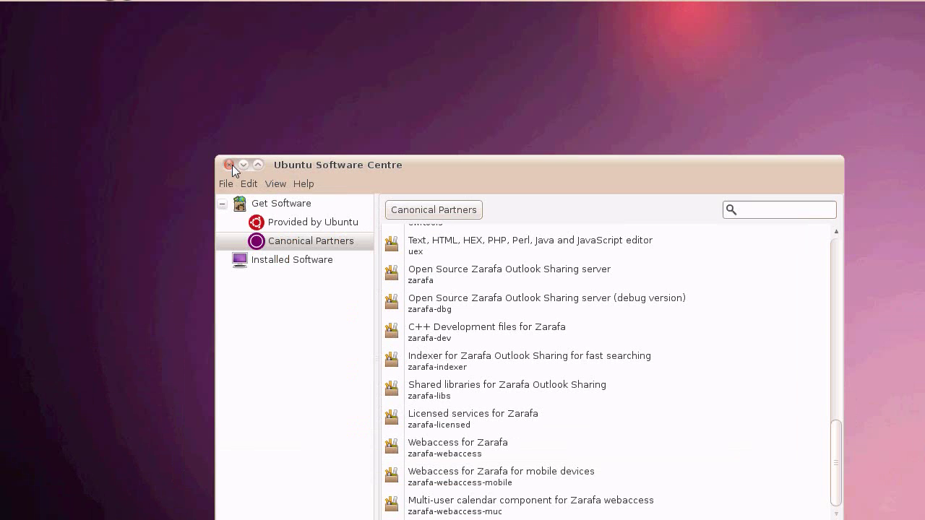
{"action": "left_click", "coordinate": [229, 165]}
Step: Check Computer Janitor for items to clean up, dismiss its message and close the program
{"action": "left_click", "coordinate": [73, 8]}
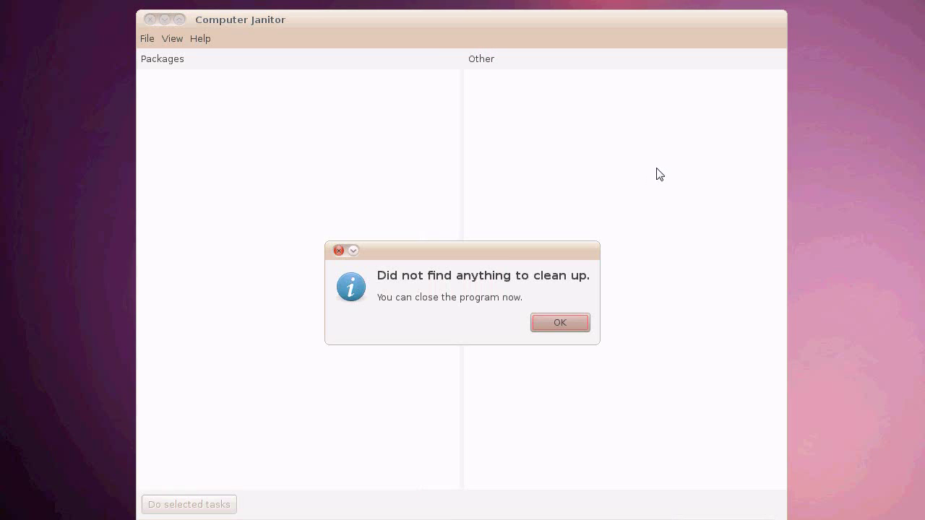
{"action": "left_click", "coordinate": [567, 322]}
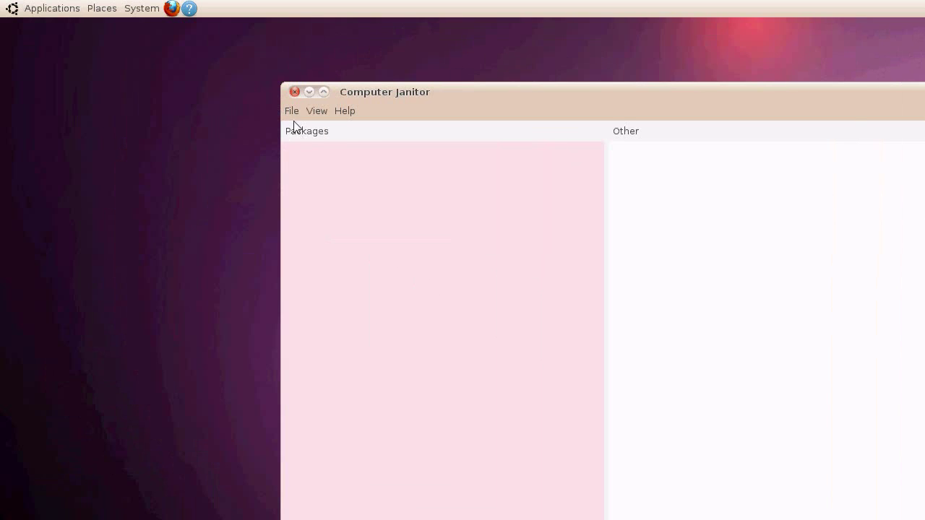
{"action": "left_click", "coordinate": [147, 39]}
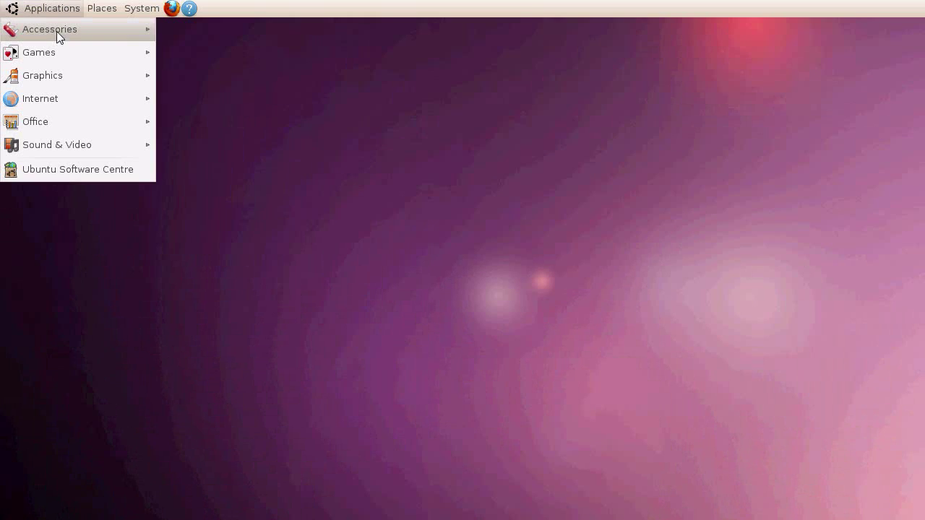
Step: Look through the application categories and the system preferences and administration tools offered on the desktop panel
{"action": "mouse_move", "coordinate": [93, 101]}
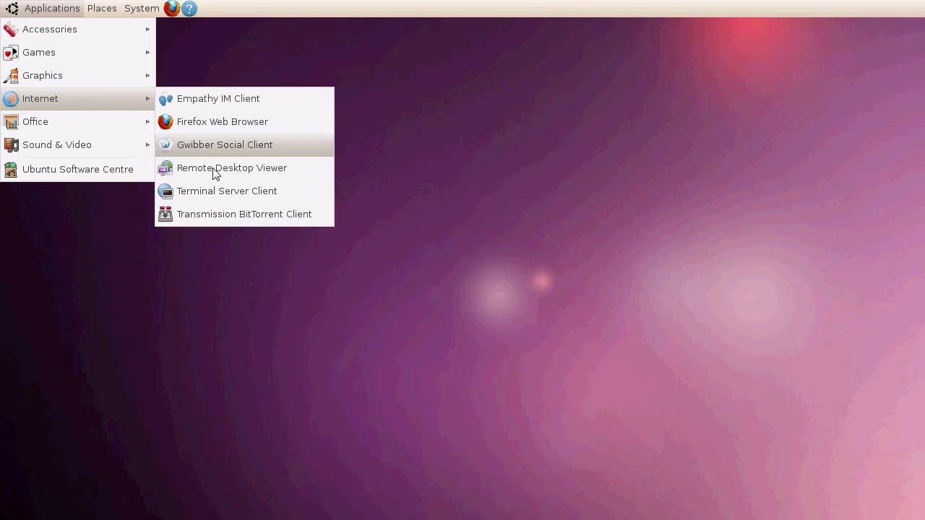
{"action": "mouse_move", "coordinate": [142, 10]}
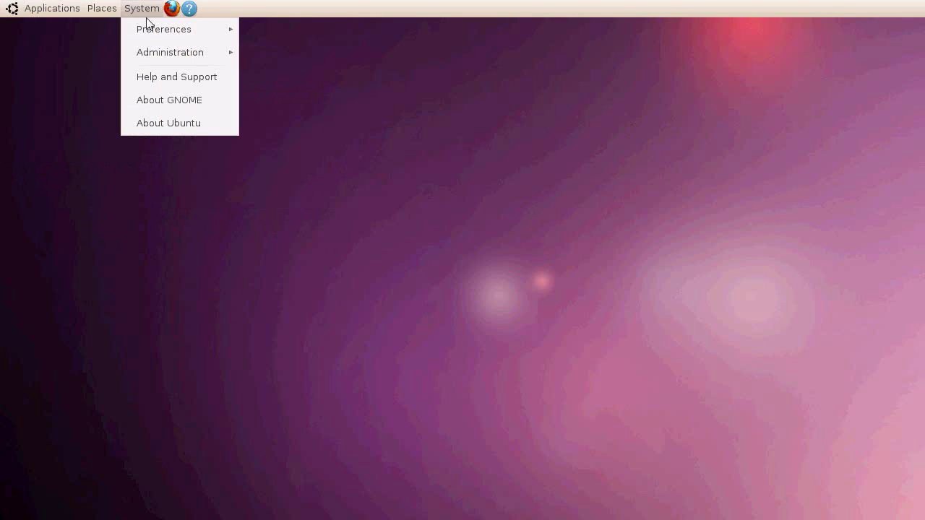
{"action": "mouse_move", "coordinate": [163, 31]}
{"action": "mouse_move", "coordinate": [167, 55]}
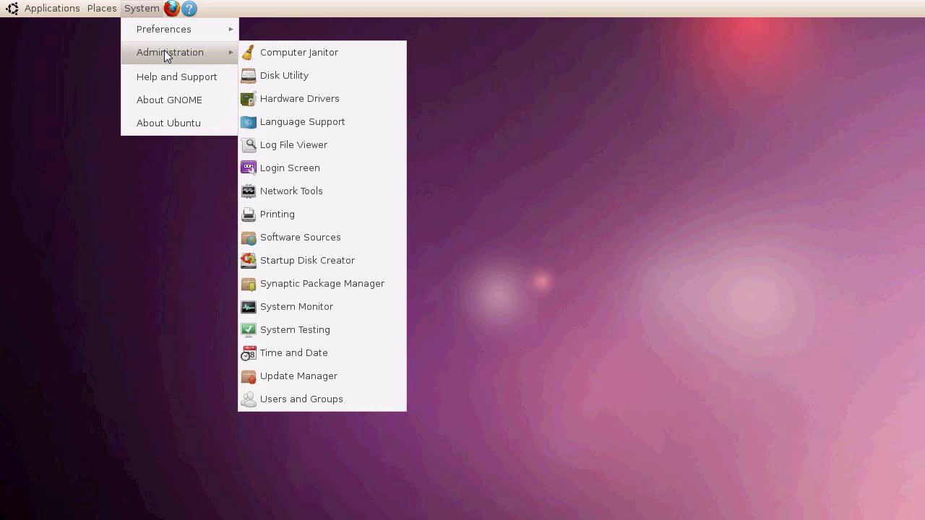
{"action": "mouse_move", "coordinate": [34, 7]}
{"action": "mouse_move", "coordinate": [48, 29]}
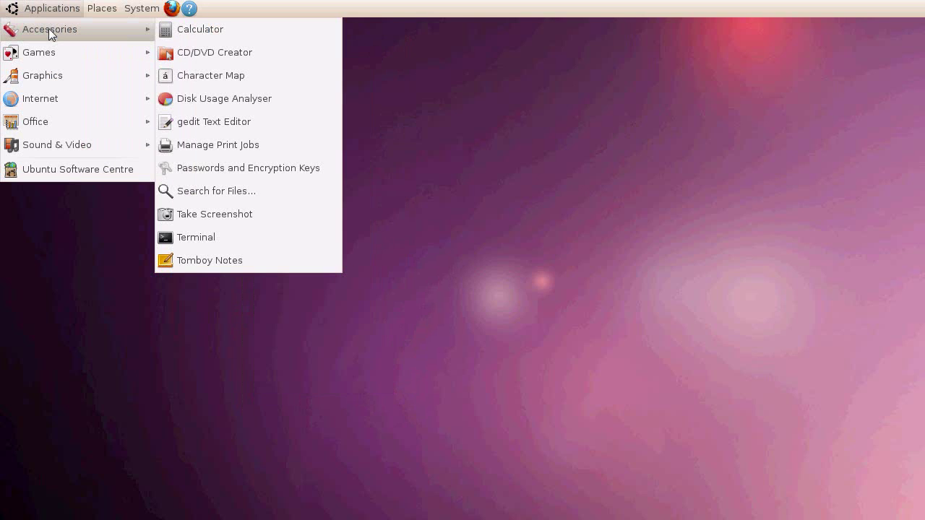
{"action": "mouse_move", "coordinate": [54, 93]}
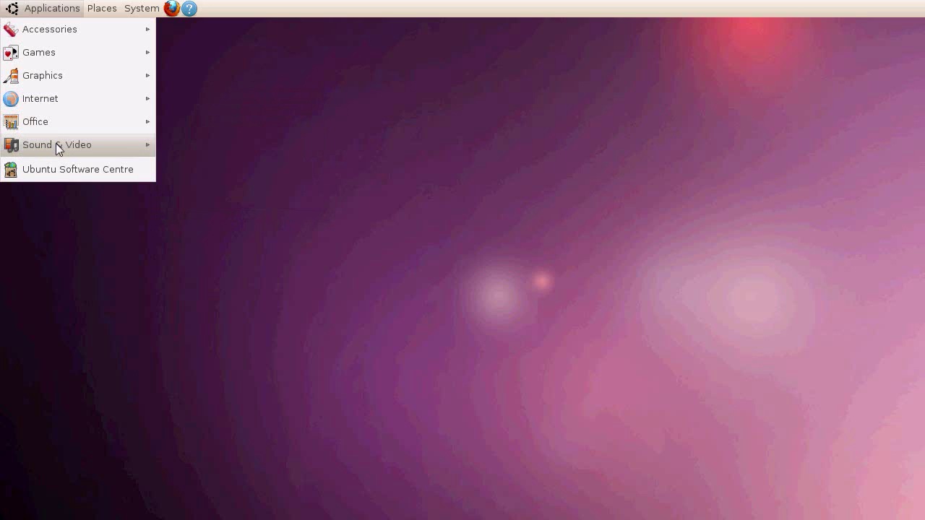
{"action": "mouse_move", "coordinate": [56, 144]}
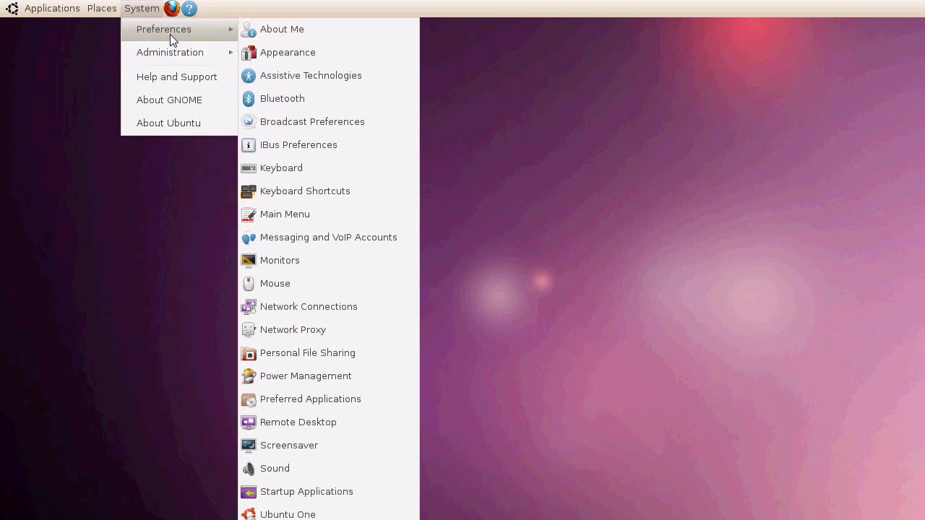
Step: Open the Ubuntu One preferences and go to the account management page
{"action": "scroll", "coordinate": [282, 405], "scroll_direction": "down", "scroll_amount": 4}
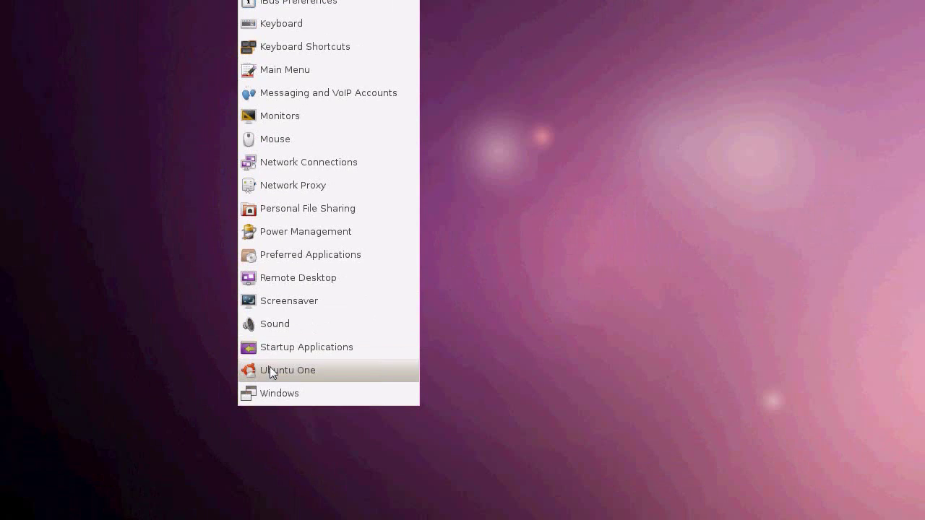
{"action": "left_click", "coordinate": [411, 313]}
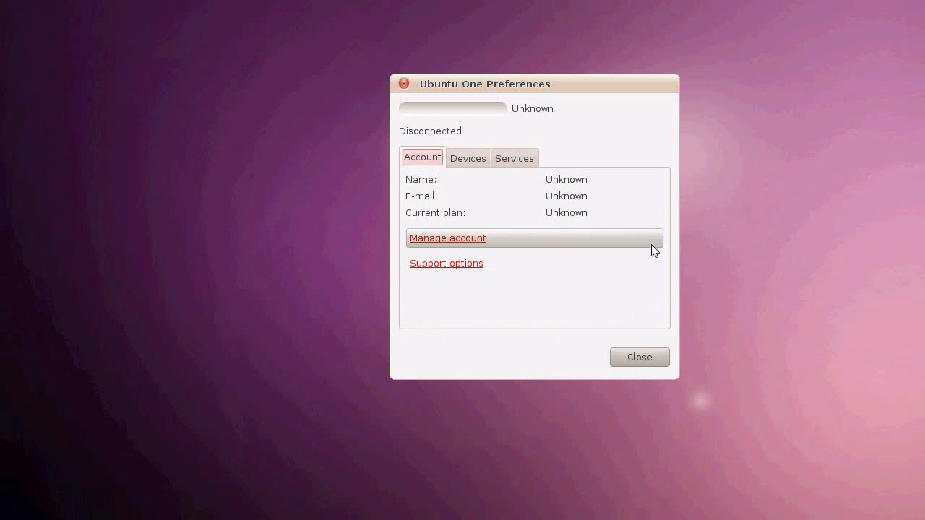
{"action": "left_click", "coordinate": [651, 244]}
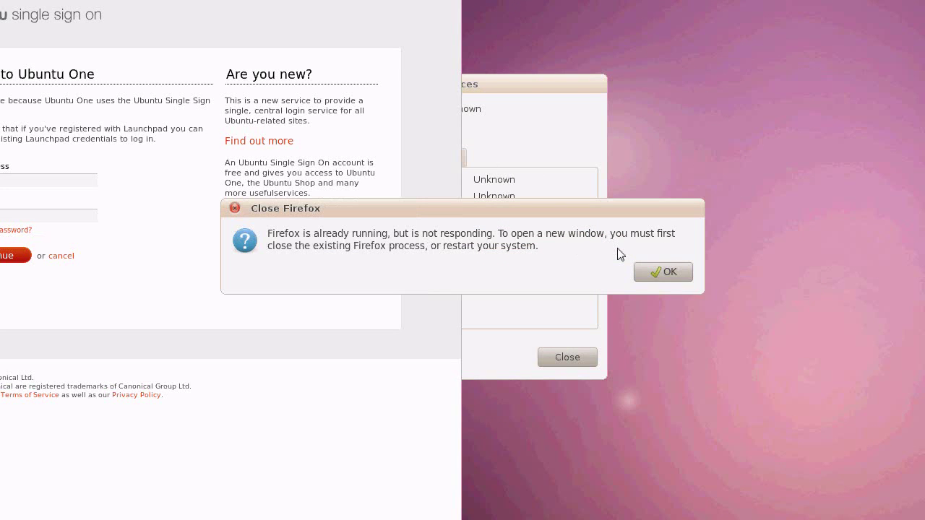
Step: Dismiss the Close Firefox message and open the Ubuntu One Music Store page in Firefox
{"action": "left_click", "coordinate": [657, 272]}
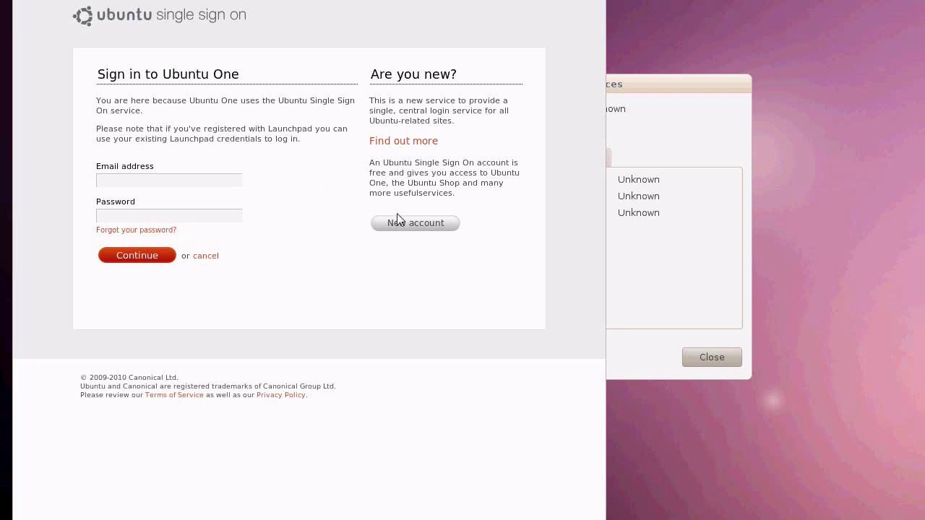
{"action": "left_click", "coordinate": [455, 223]}
{"action": "left_click", "coordinate": [221, 148]}
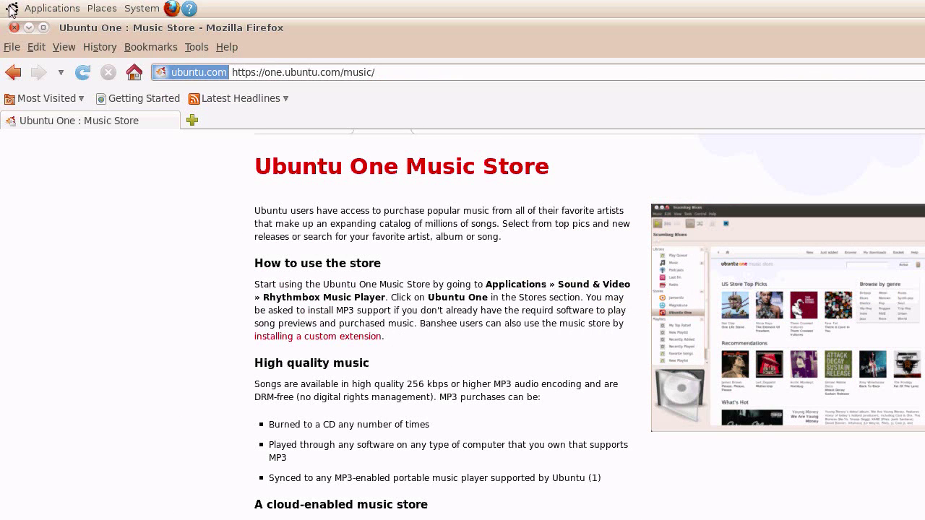
Step: Open Rhythmbox Music Player, show its Ubuntu One store and move the window away from the corner
{"action": "left_click", "coordinate": [13, 8]}
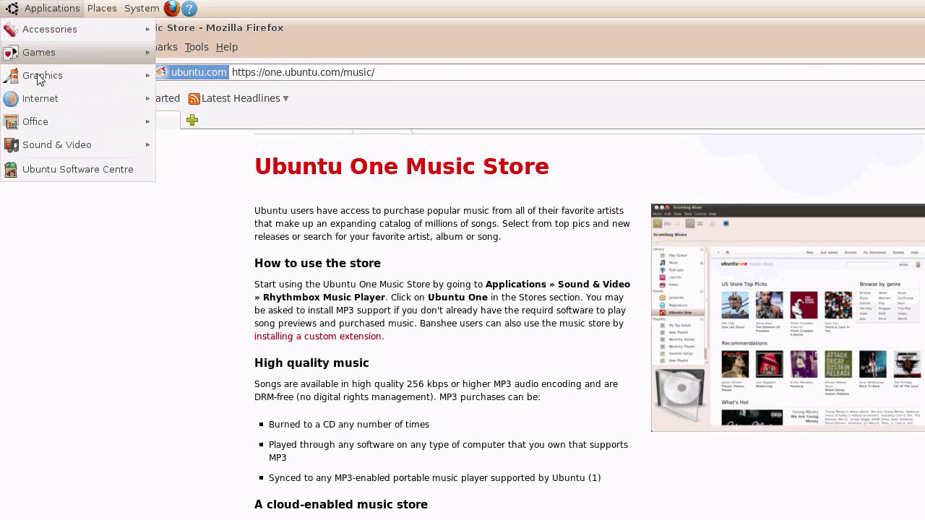
{"action": "mouse_move", "coordinate": [45, 147]}
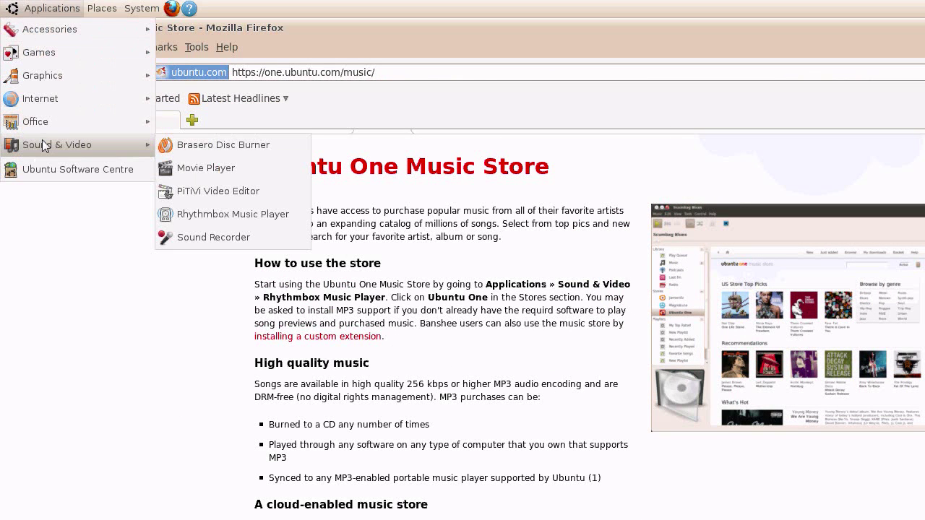
{"action": "left_click", "coordinate": [180, 214]}
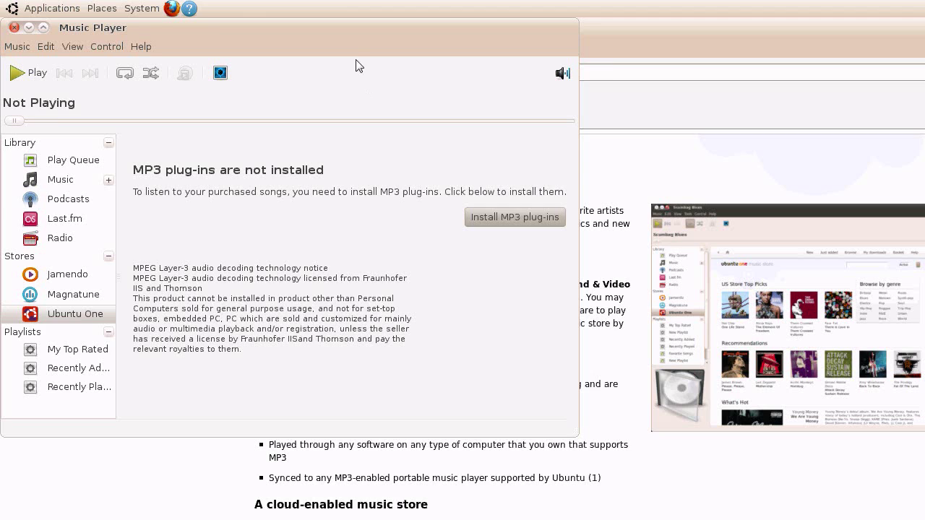
{"action": "left_click_drag", "start_coordinate": [352, 26], "coordinate": [449, 78]}
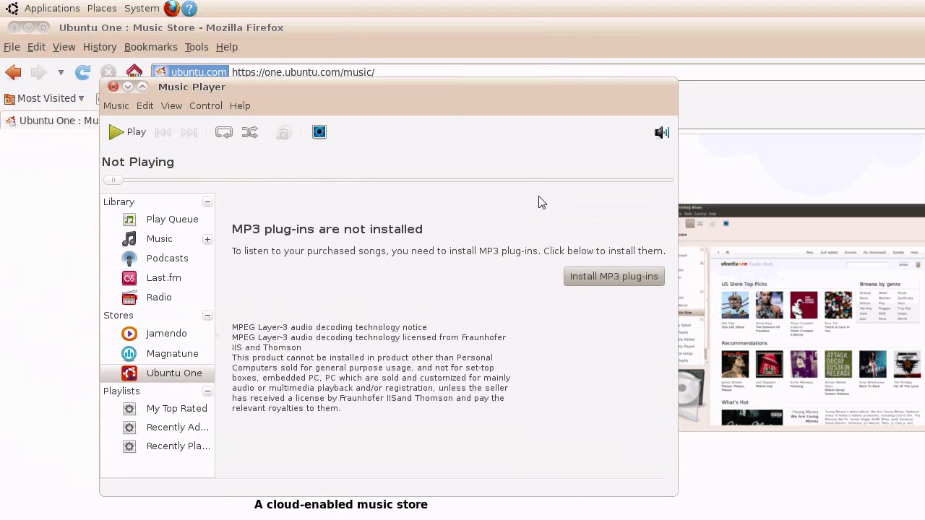
Step: Install the MP3 plug-ins for the Ubuntu One store, authenticating with the account password
{"action": "left_click", "coordinate": [590, 279]}
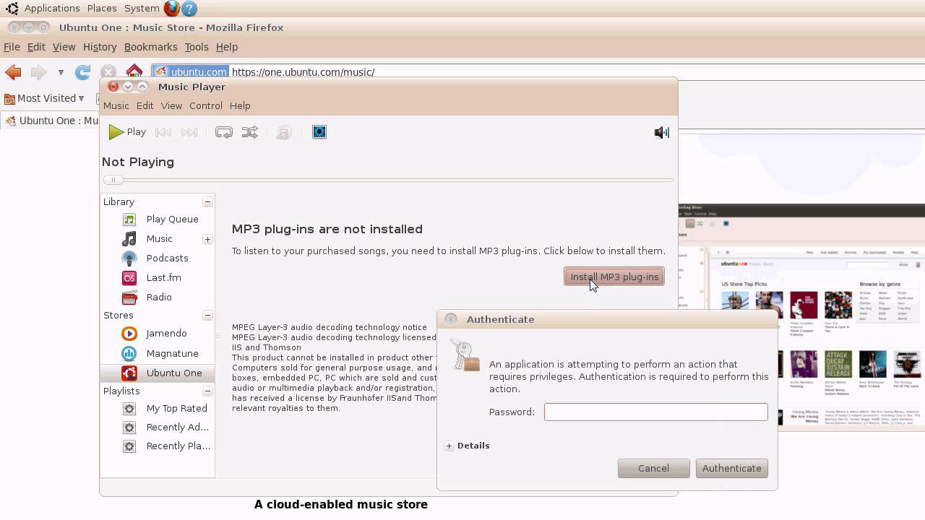
{"action": "left_click", "coordinate": [576, 414]}
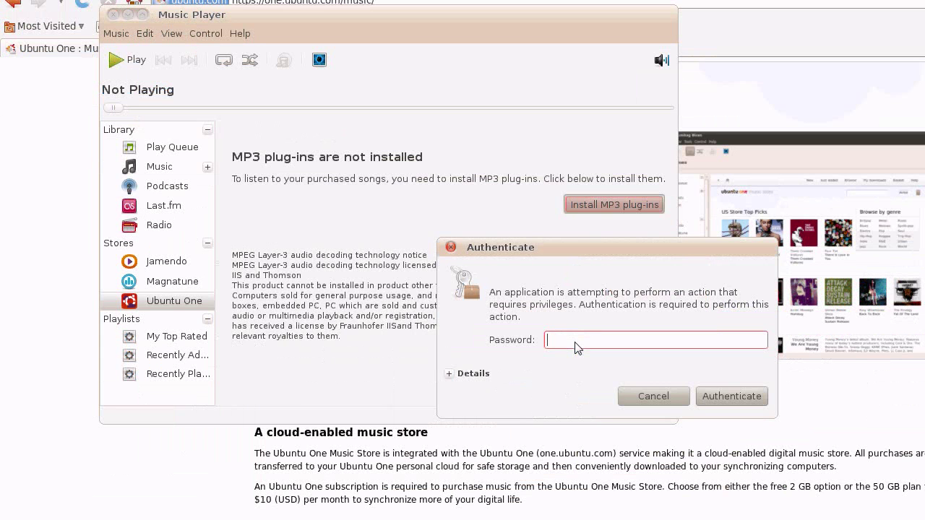
{"action": "type", "text": "•••••••••"}
{"action": "key", "text": "Return"}
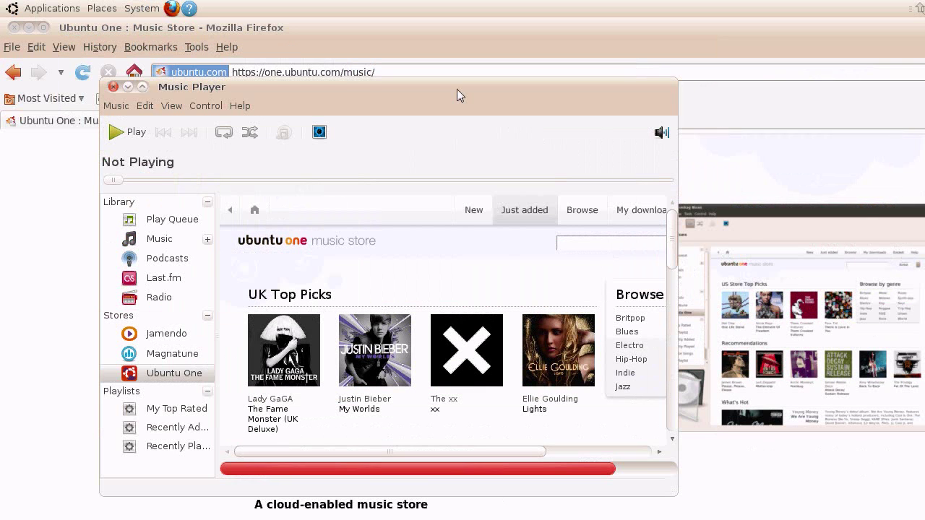
Step: Maximize the Music Player window and browse the Ubuntu One music store's top picks, recommendations and What's Hot sections
{"action": "double_click", "coordinate": [457, 21]}
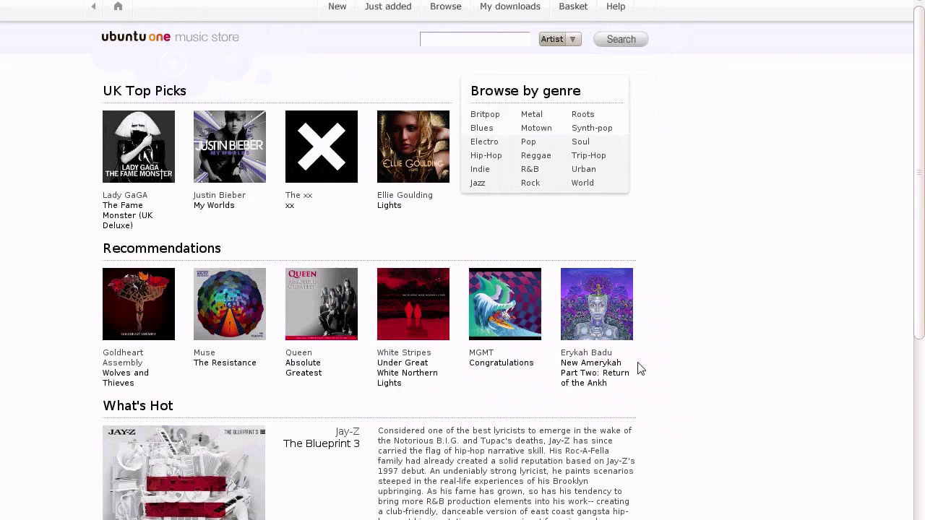
{"action": "scroll", "coordinate": [785, 441], "scroll_direction": "down", "scroll_amount": 3}
{"action": "scroll", "coordinate": [639, 369], "scroll_direction": "down", "scroll_amount": 1}
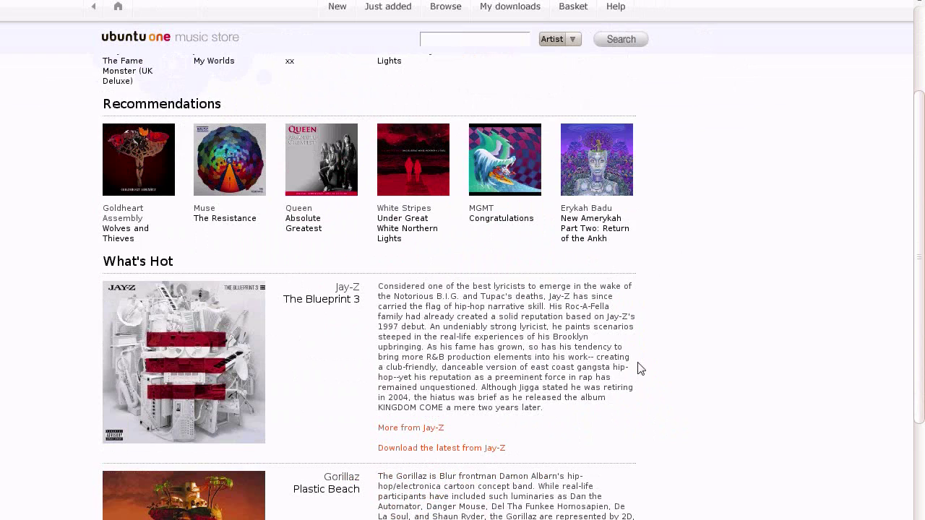
{"action": "scroll", "coordinate": [639, 369], "scroll_direction": "down", "scroll_amount": 5}
{"action": "scroll", "coordinate": [639, 368], "scroll_direction": "up", "scroll_amount": 8}
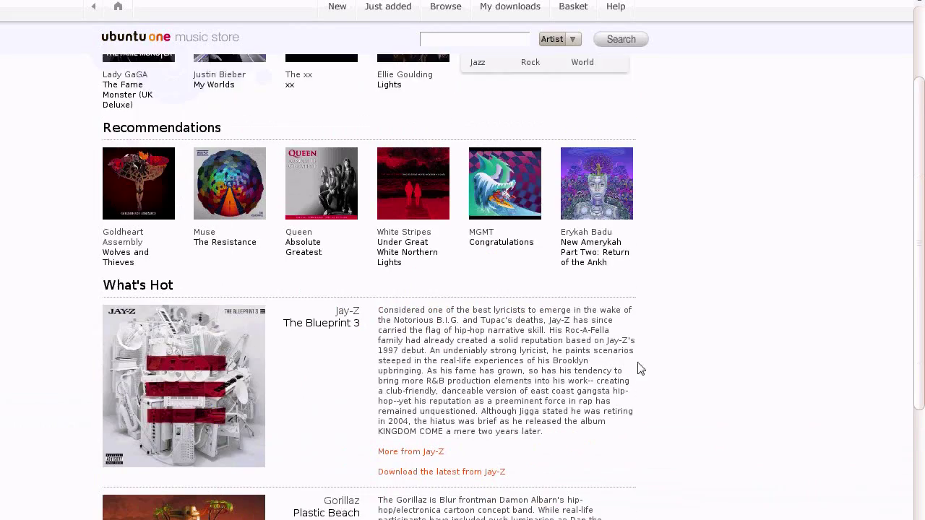